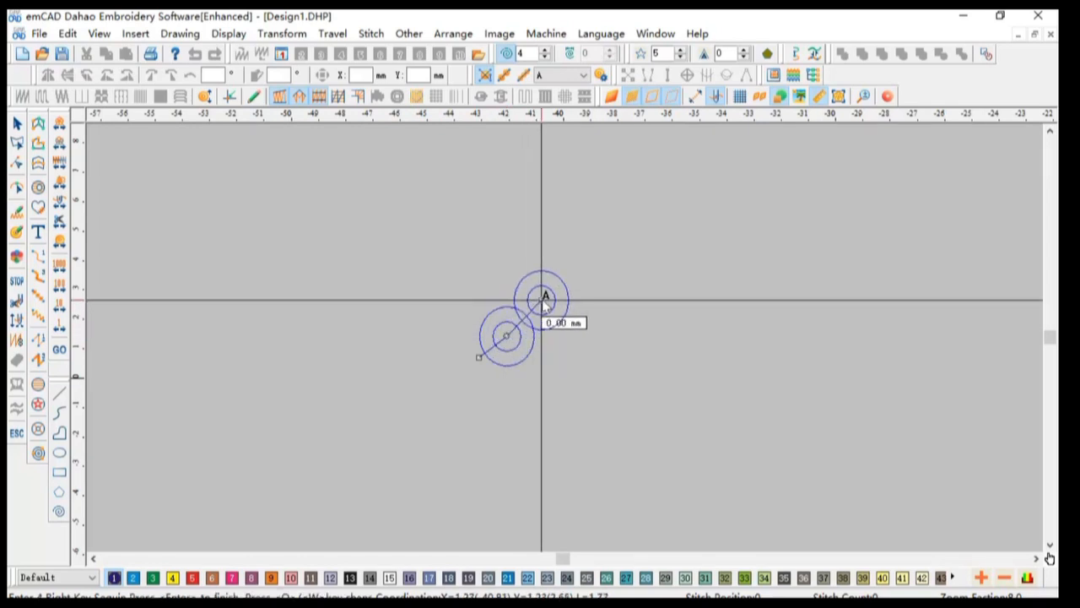
Step: Place sequin points along the upper rows of a zigzag sequin path, mixing sequin types A and B
click(584, 284)
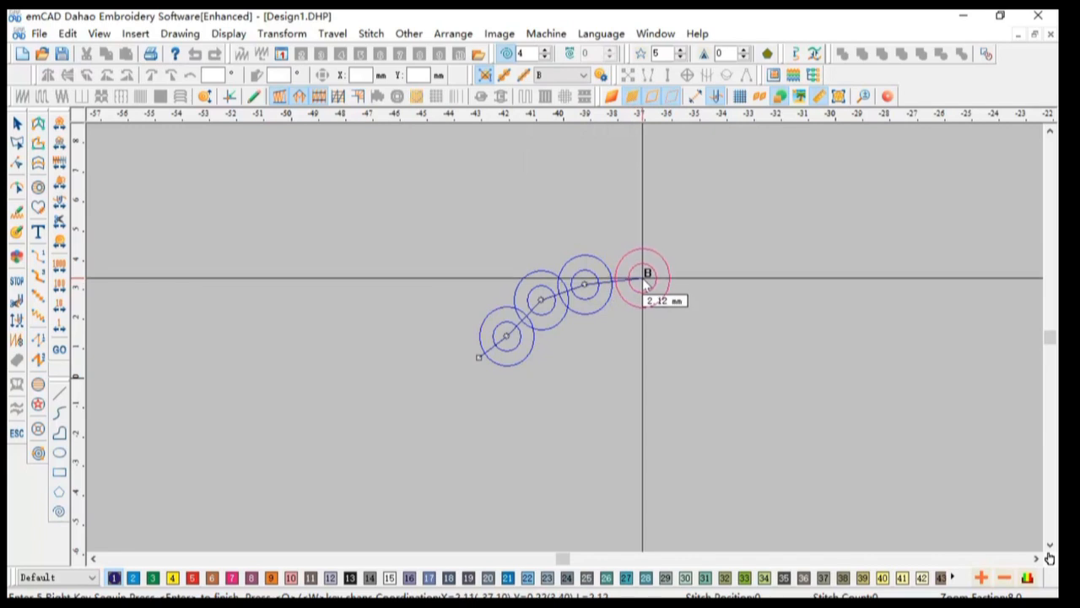
click(644, 276)
click(693, 267)
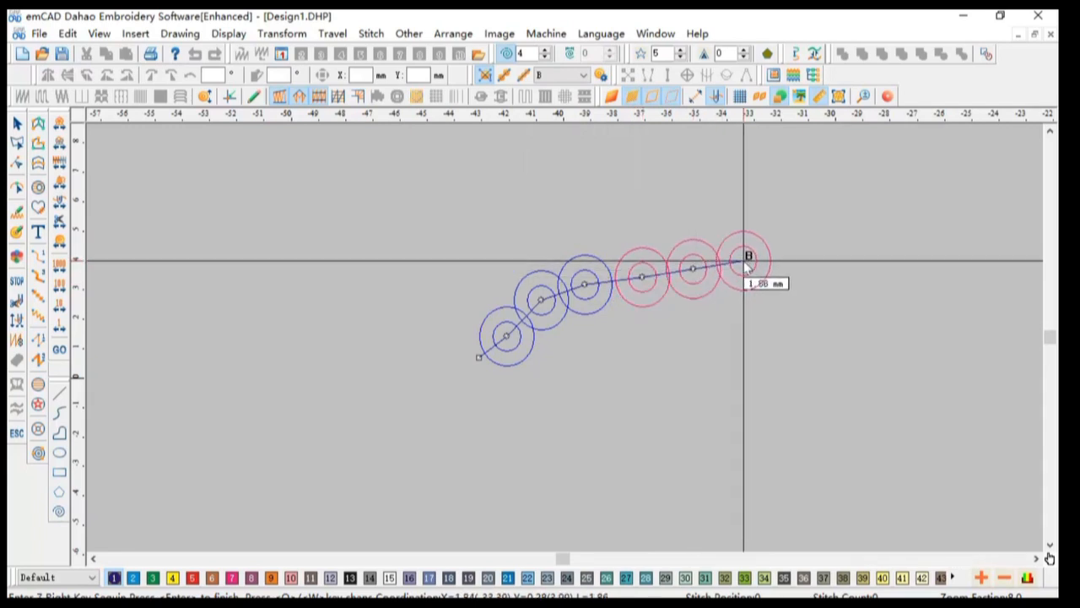
click(743, 261)
click(793, 261)
click(808, 315)
click(772, 322)
click(720, 317)
click(670, 318)
click(629, 329)
click(588, 350)
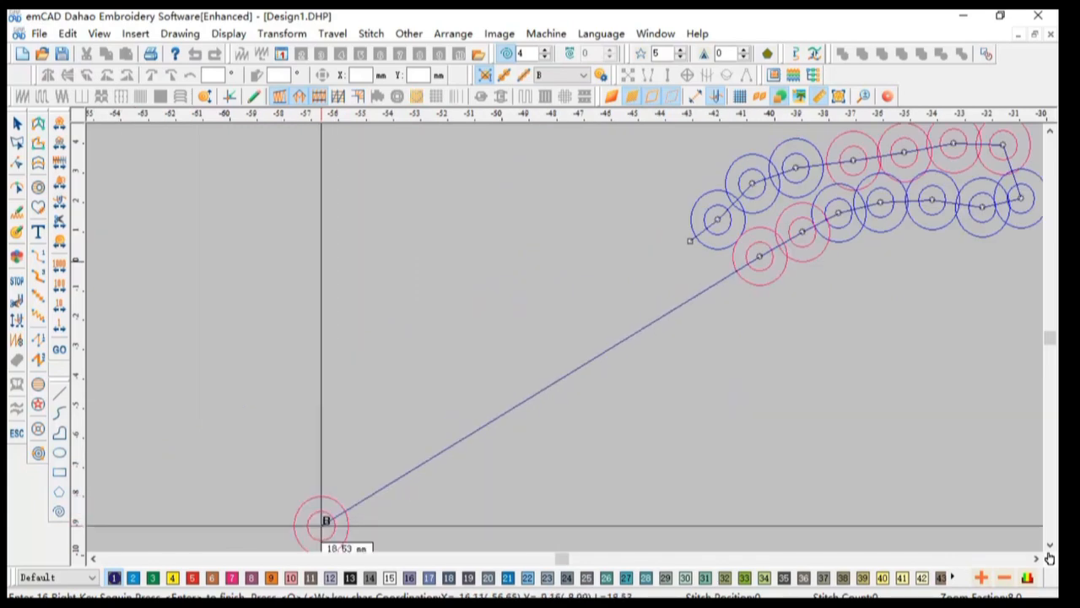
Step: Place the lower row of sequins with sequin A and finish the sequin path
click(759, 326)
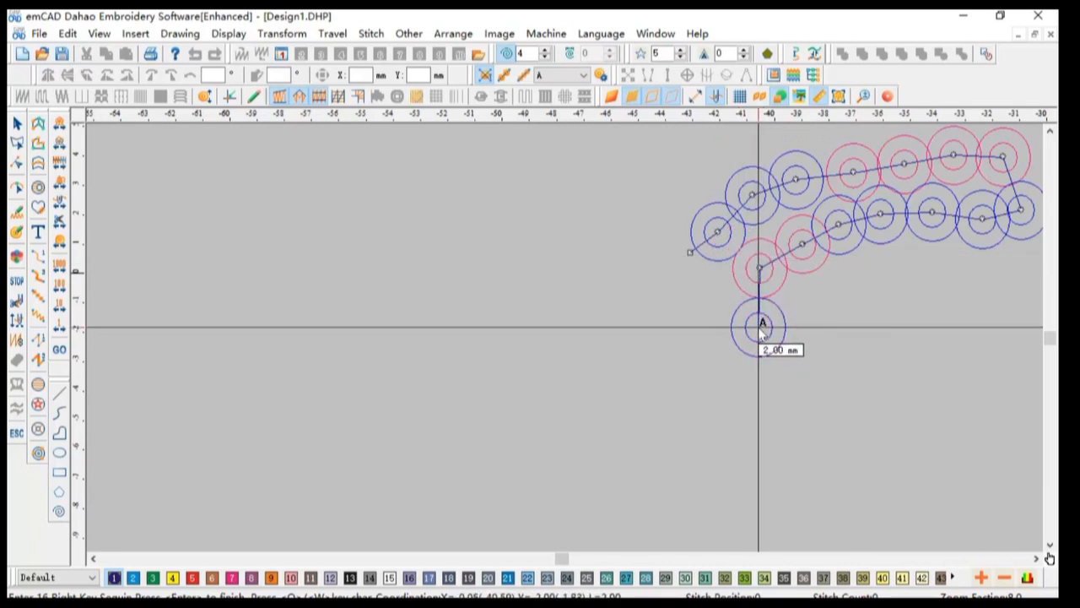
click(815, 309)
click(877, 281)
click(923, 267)
click(970, 270)
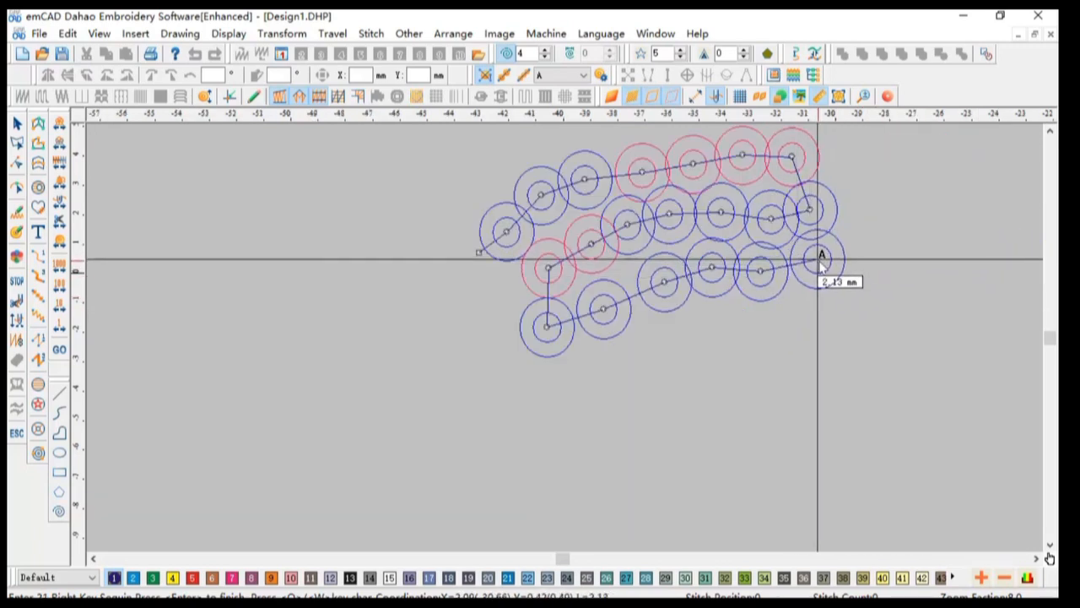
click(820, 266)
click(859, 266)
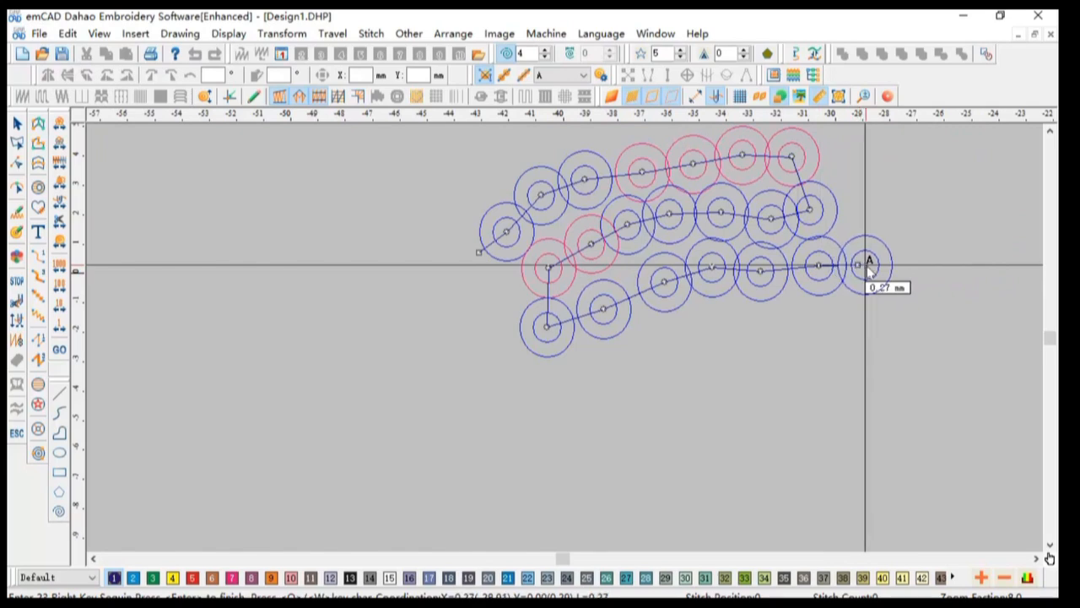
key(Return)
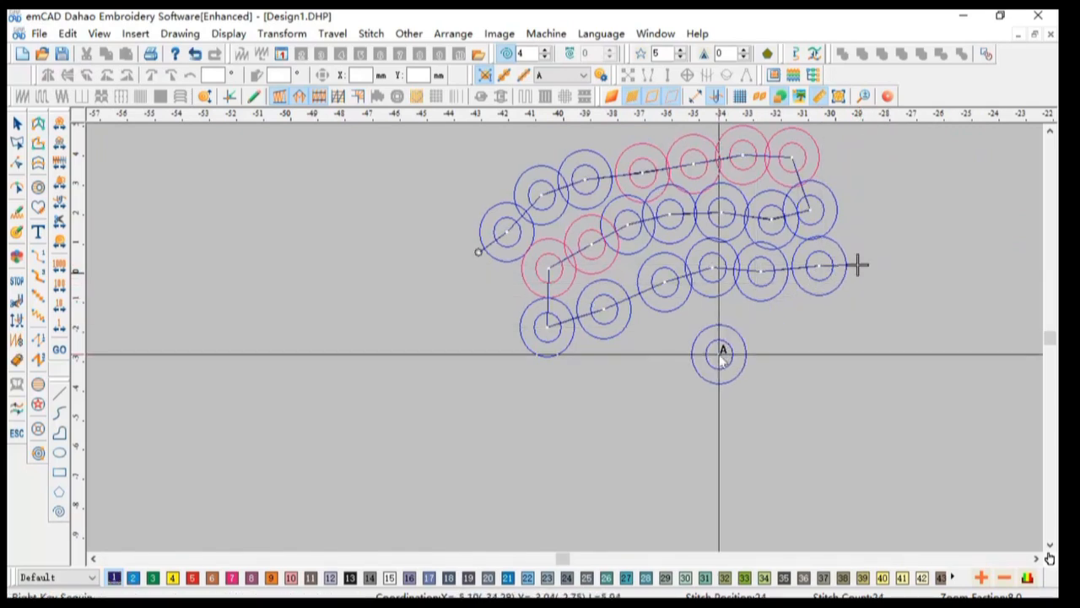
Step: Draw a straight horizontal row of nine sequins and end the sequin input
key(t)
key(t)
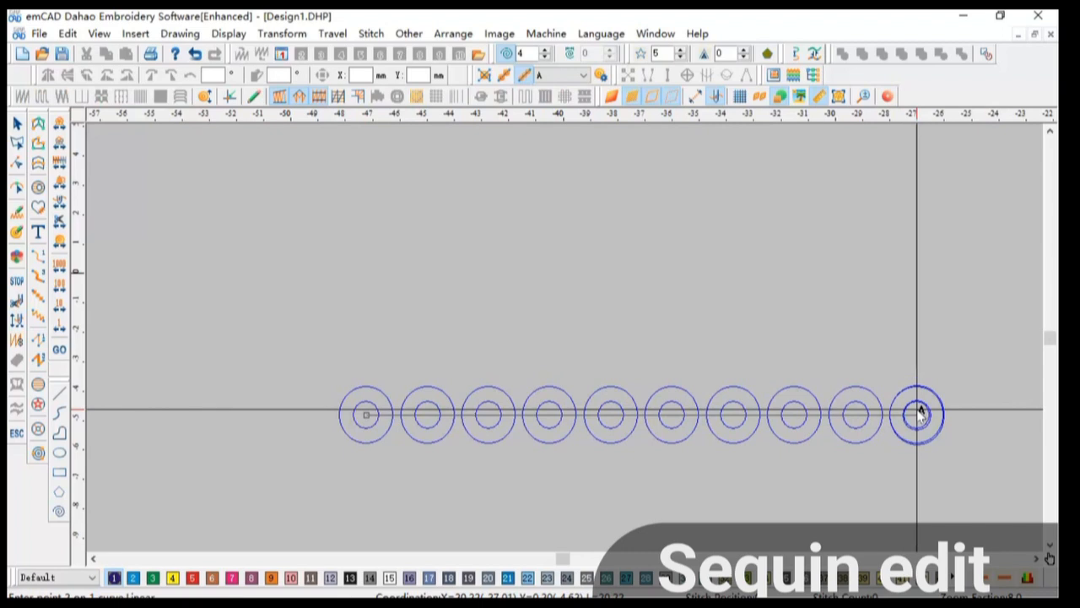
click(918, 411)
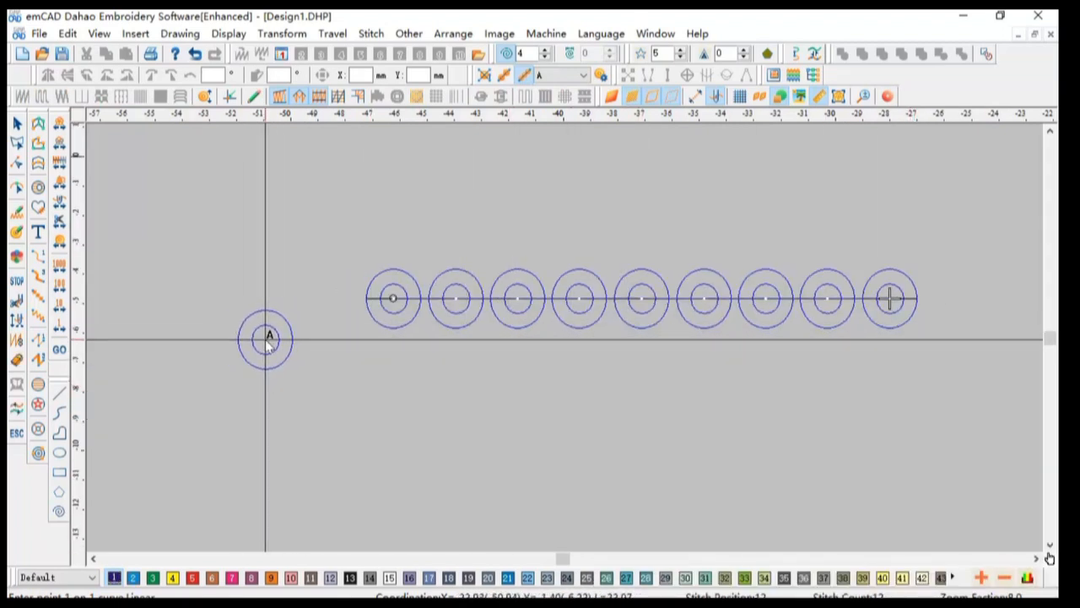
right_click(271, 331)
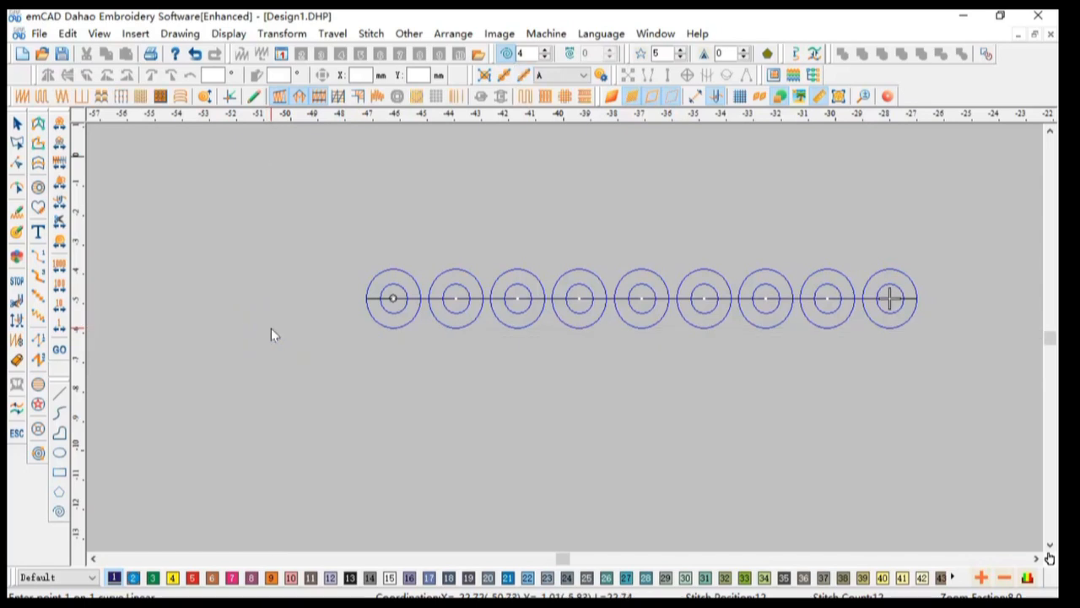
Step: With the sequin edit tool, select the second and third sequins and change them to sequin B
click(18, 234)
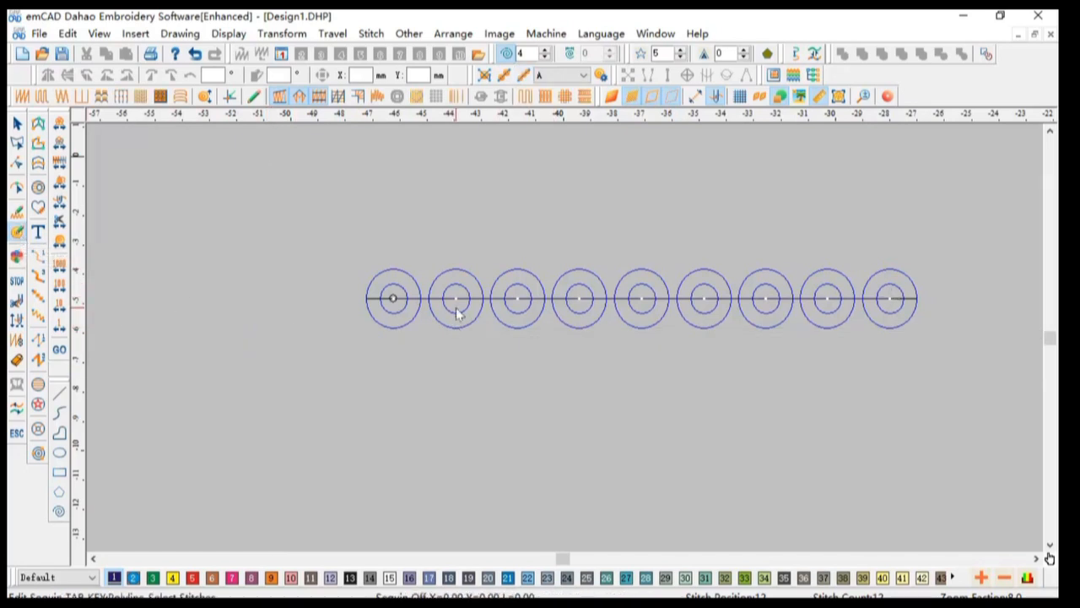
click(518, 300)
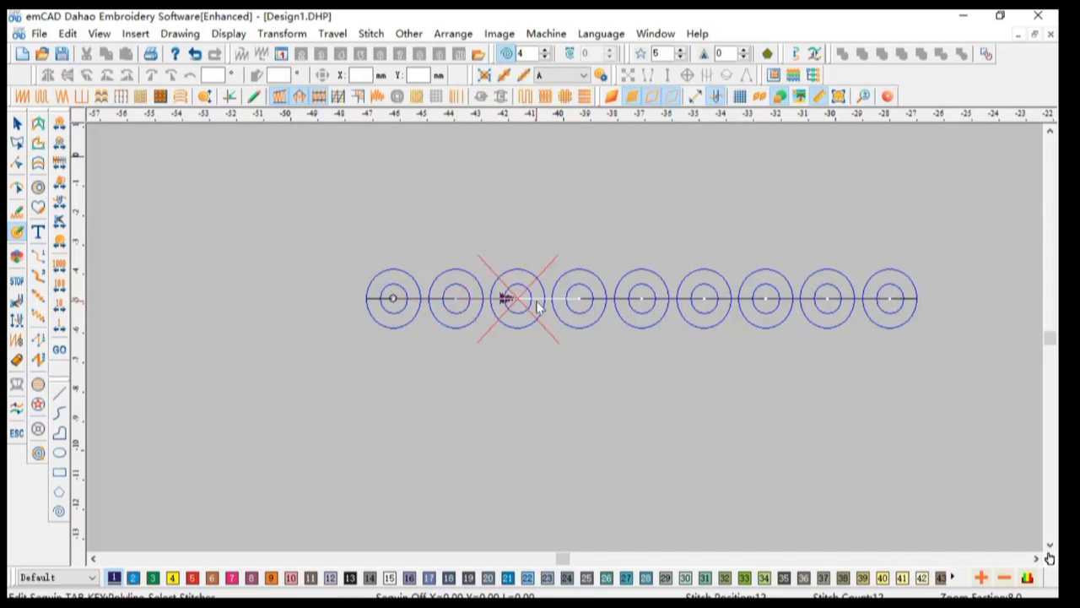
click(584, 307)
click(459, 309)
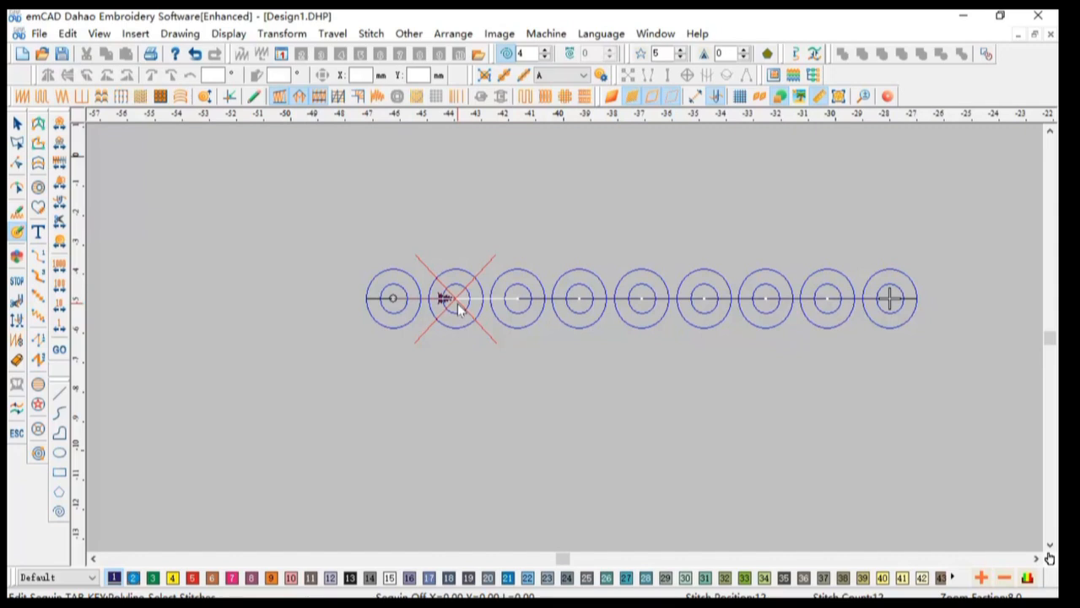
click(516, 304)
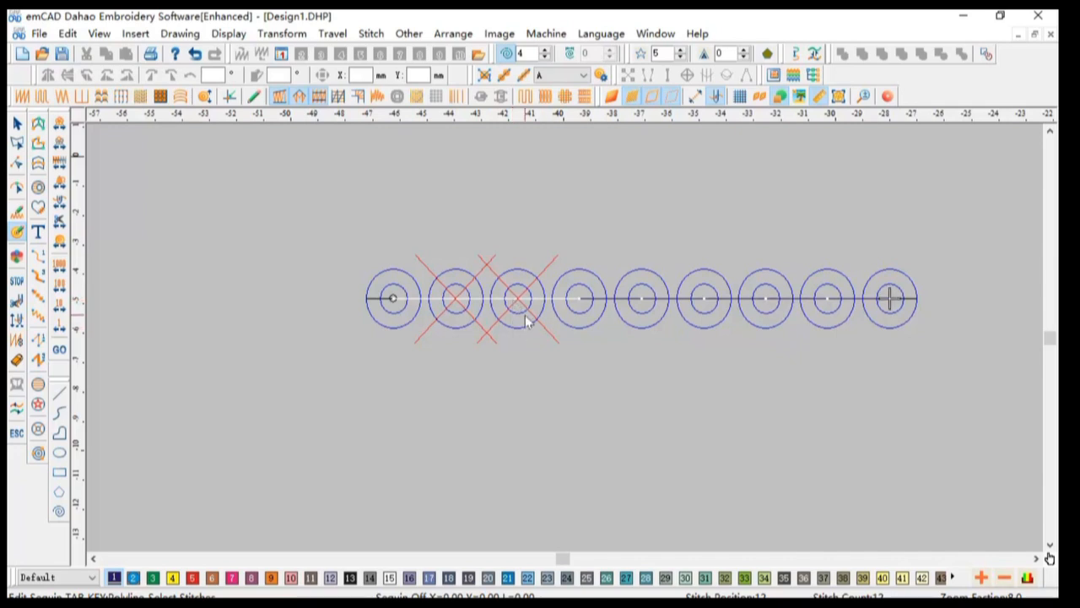
click(583, 75)
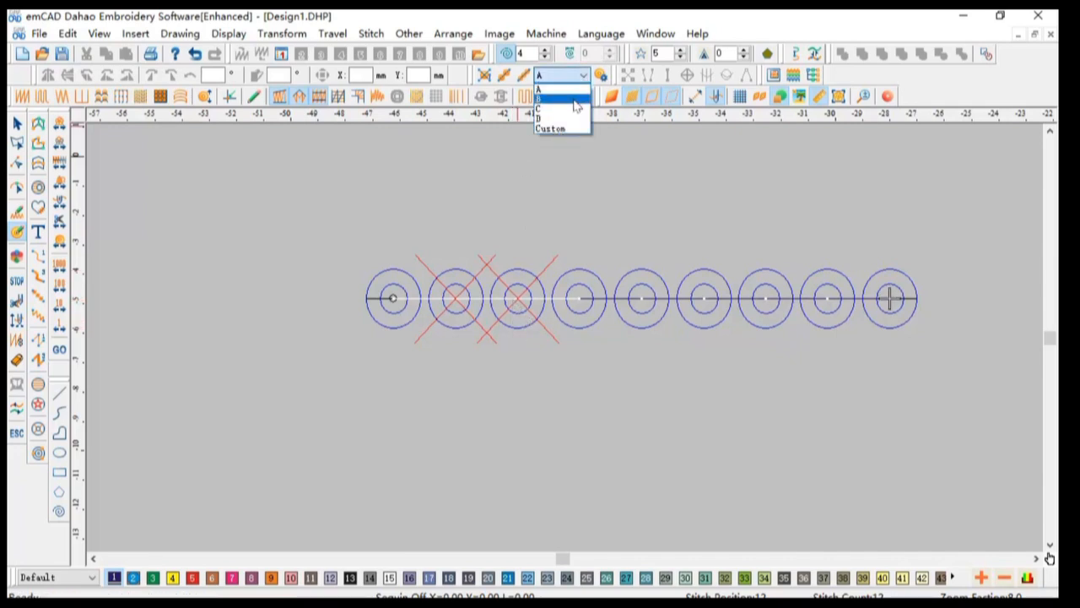
click(577, 102)
Step: Switch the selected sequins to sequin C and back to sequin B
click(576, 75)
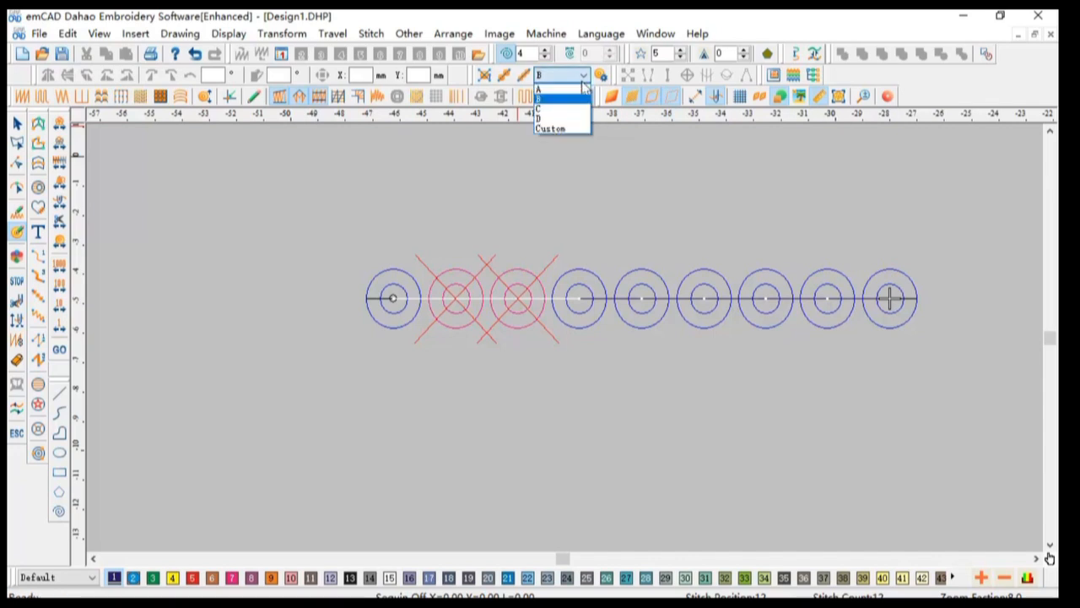
click(570, 110)
click(583, 78)
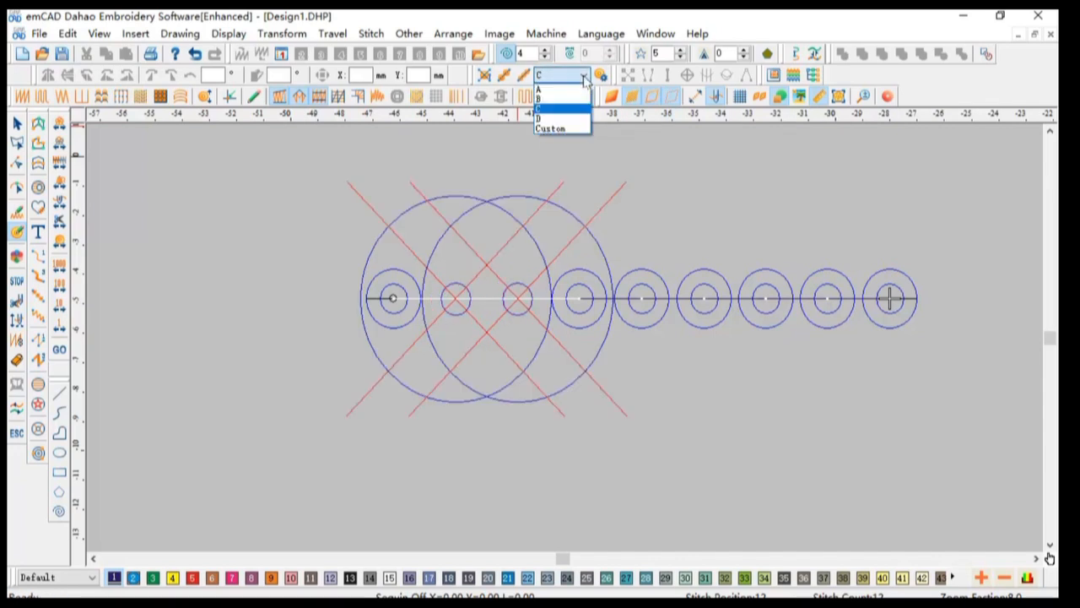
click(570, 101)
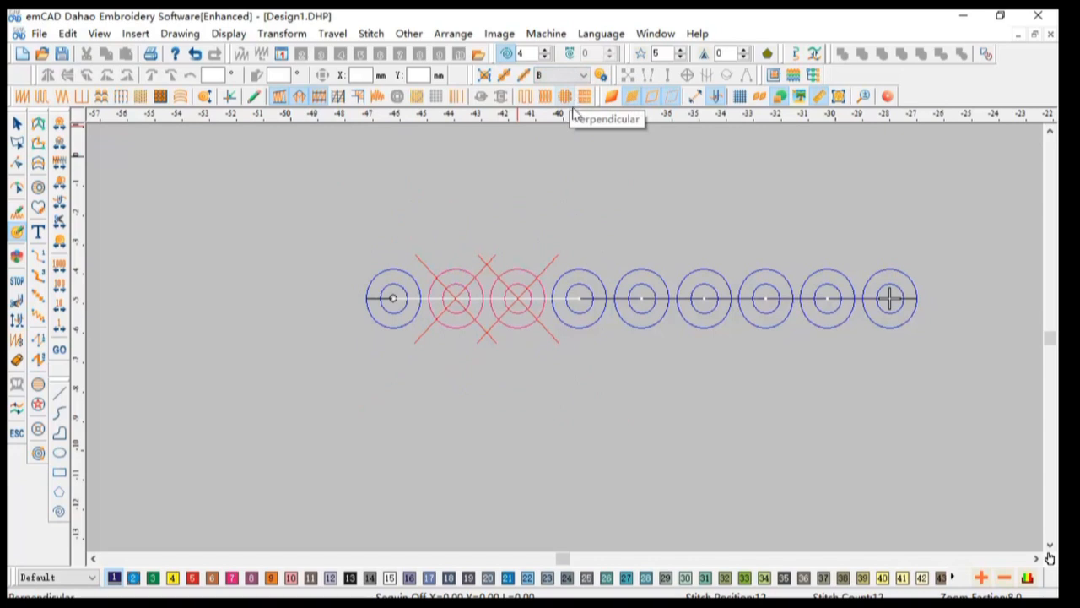
Step: Box-select the fourth to sixth sequins and change them to sequin B
drag(557, 217, 737, 345)
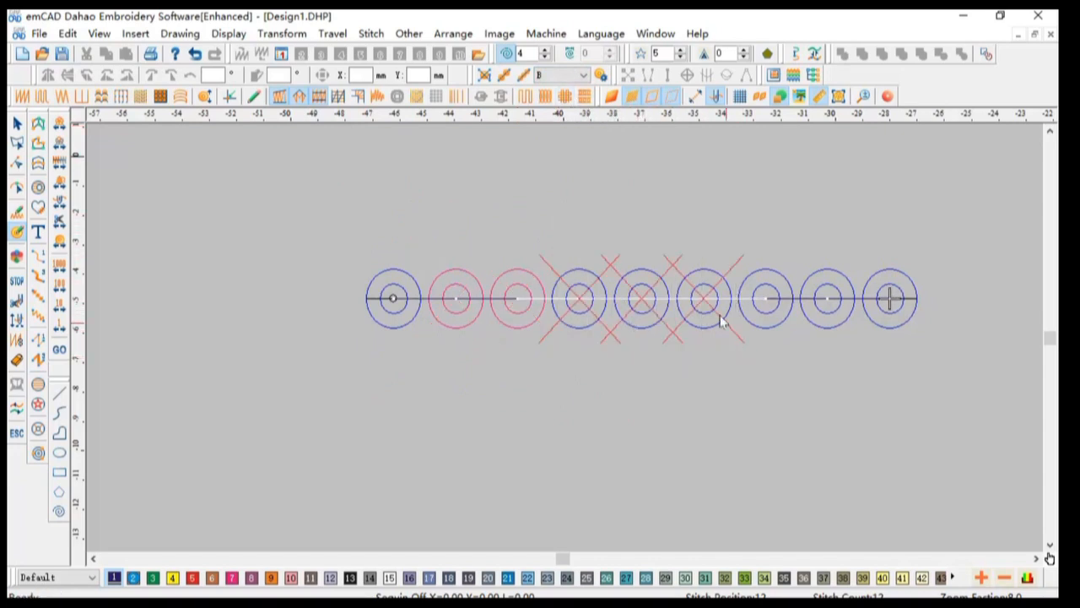
click(582, 76)
click(568, 102)
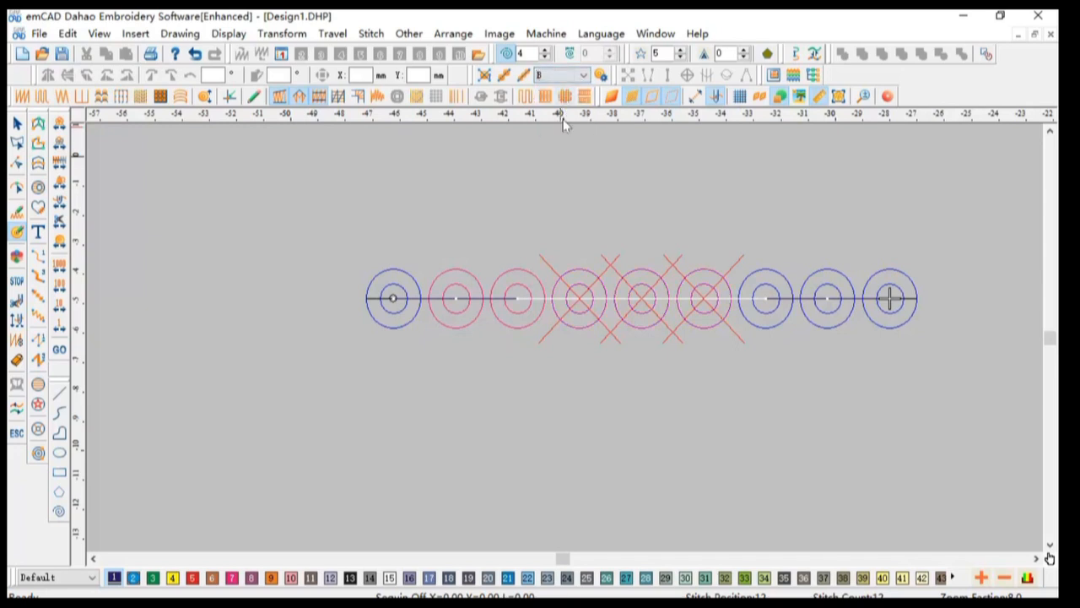
Step: Box-select the third to fifth sequins, change them back to sequin A, and deselect
drag(482, 239, 678, 407)
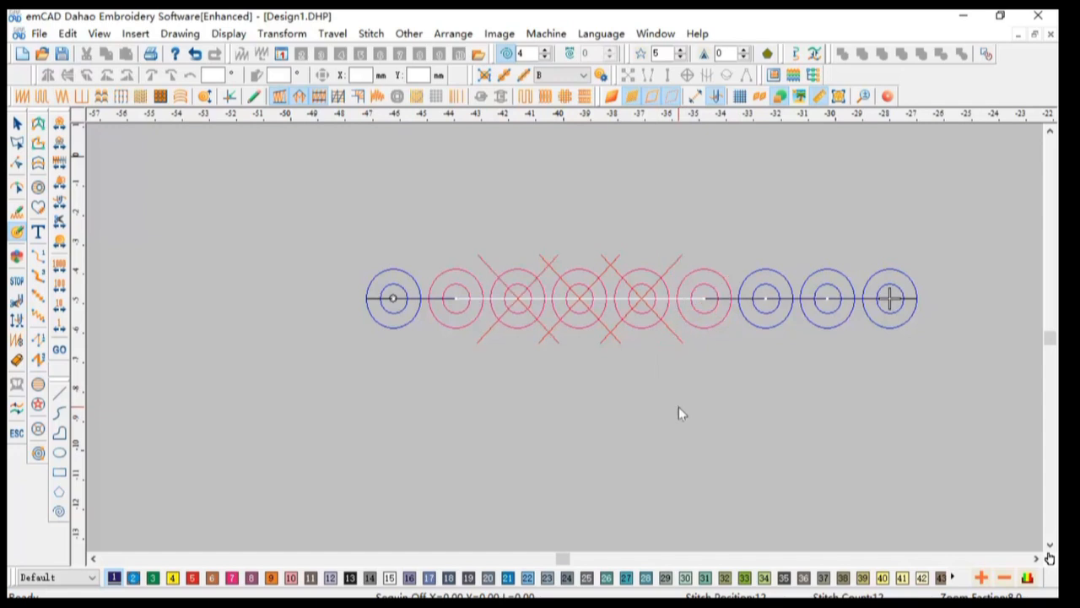
click(583, 76)
click(561, 89)
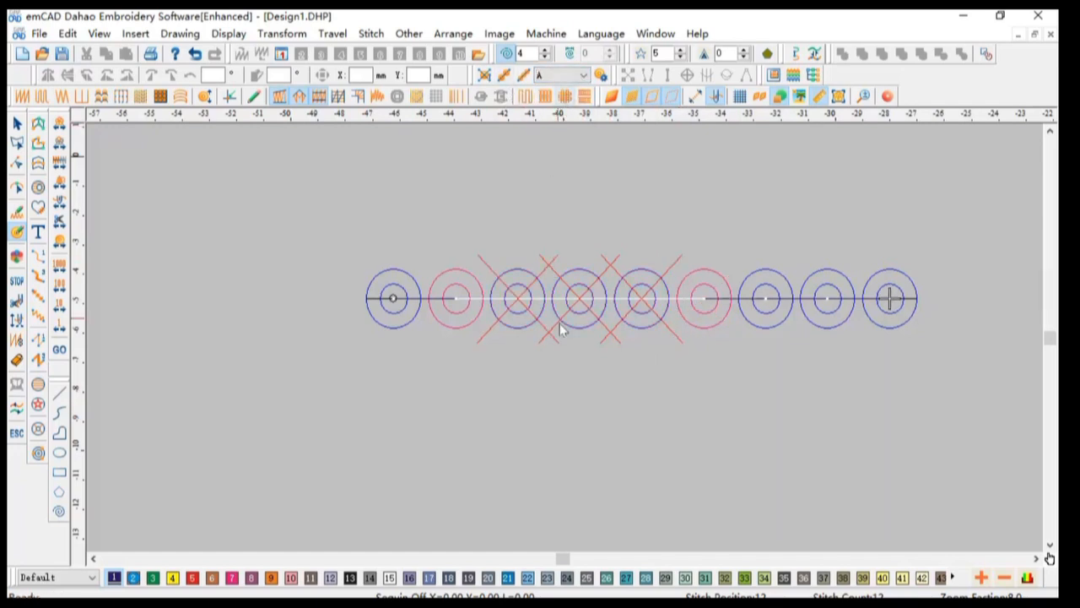
click(589, 403)
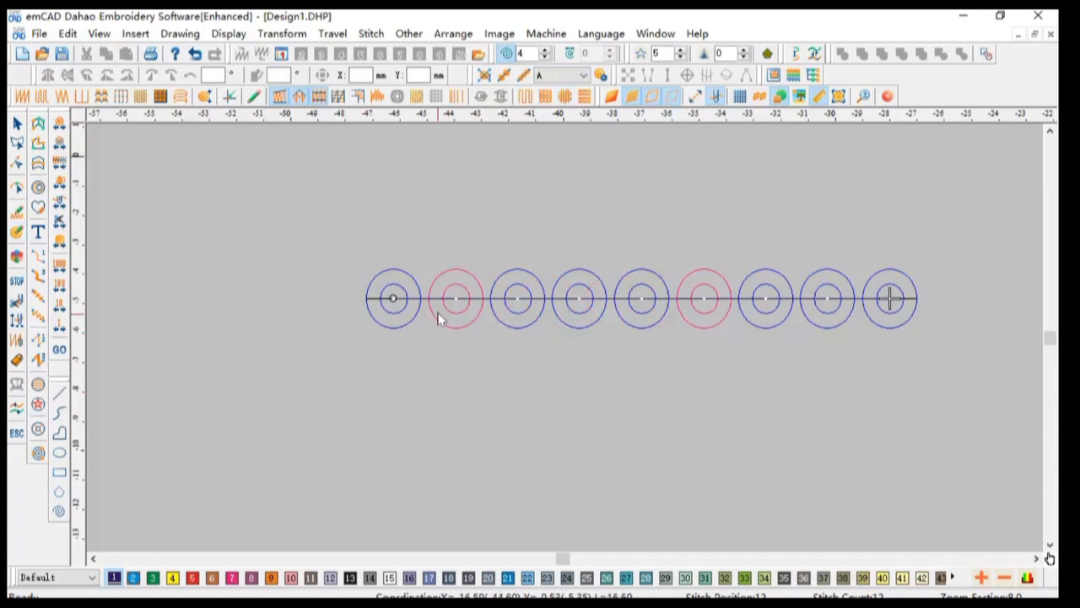
Step: Select the whole sequin row and convert all sequins from A to B with Object Convert Sequin
key(ctrl+a)
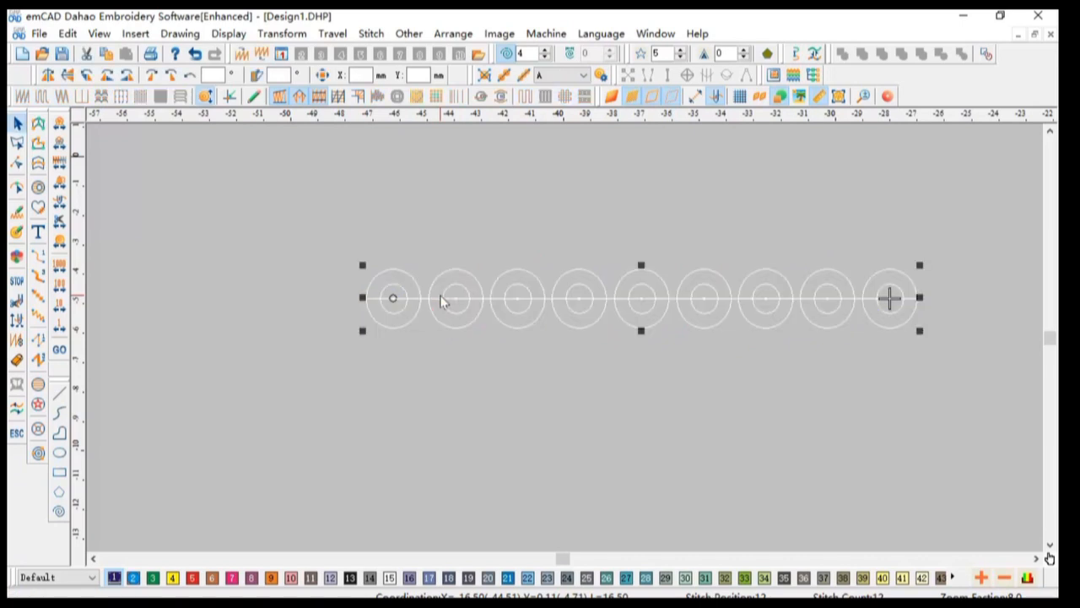
right_click(441, 301)
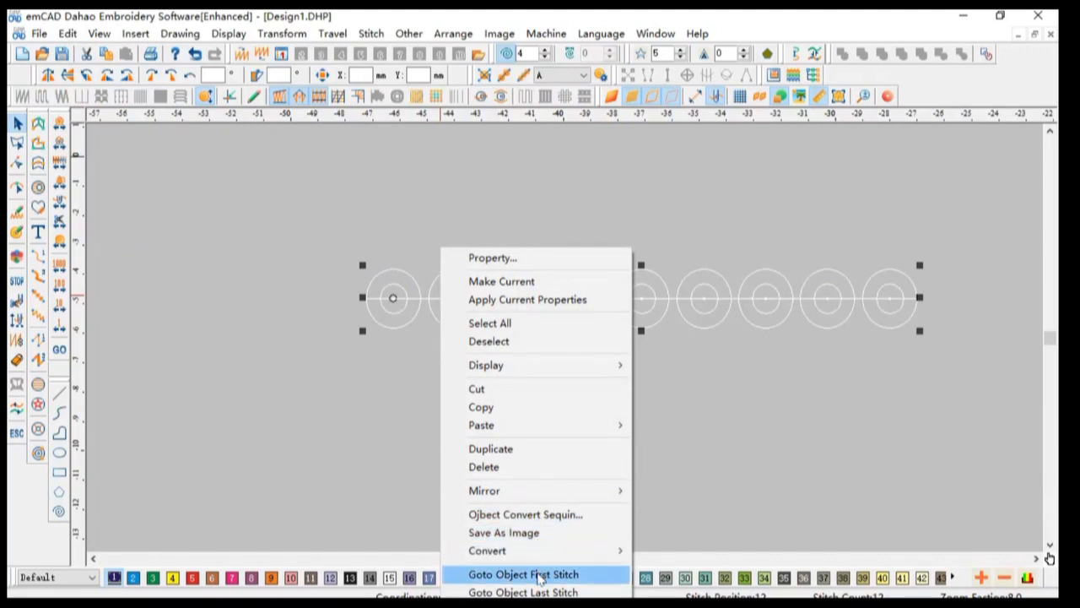
click(548, 515)
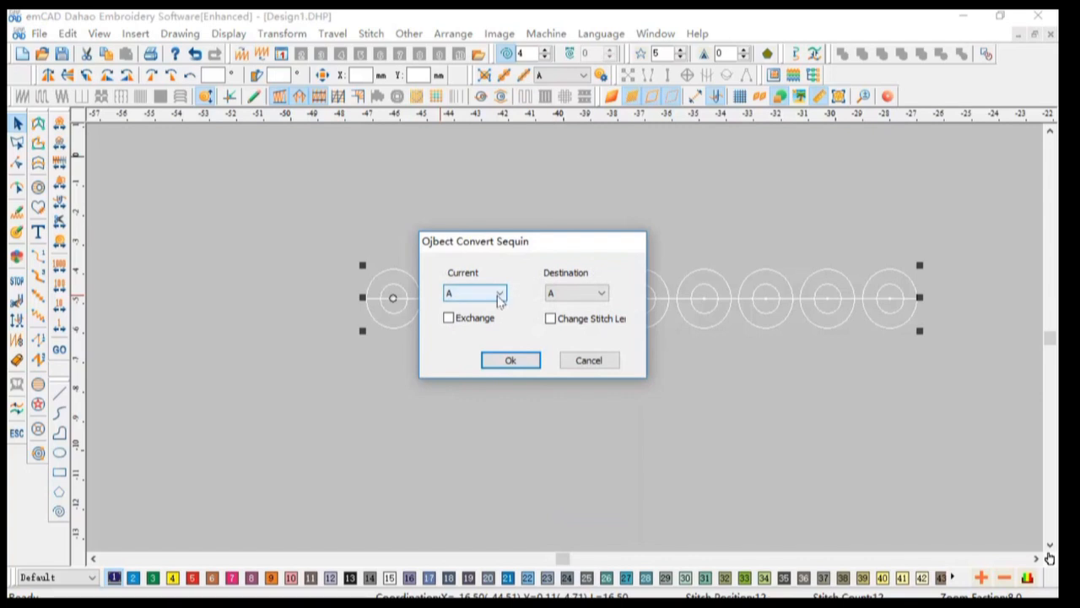
click(597, 293)
click(583, 317)
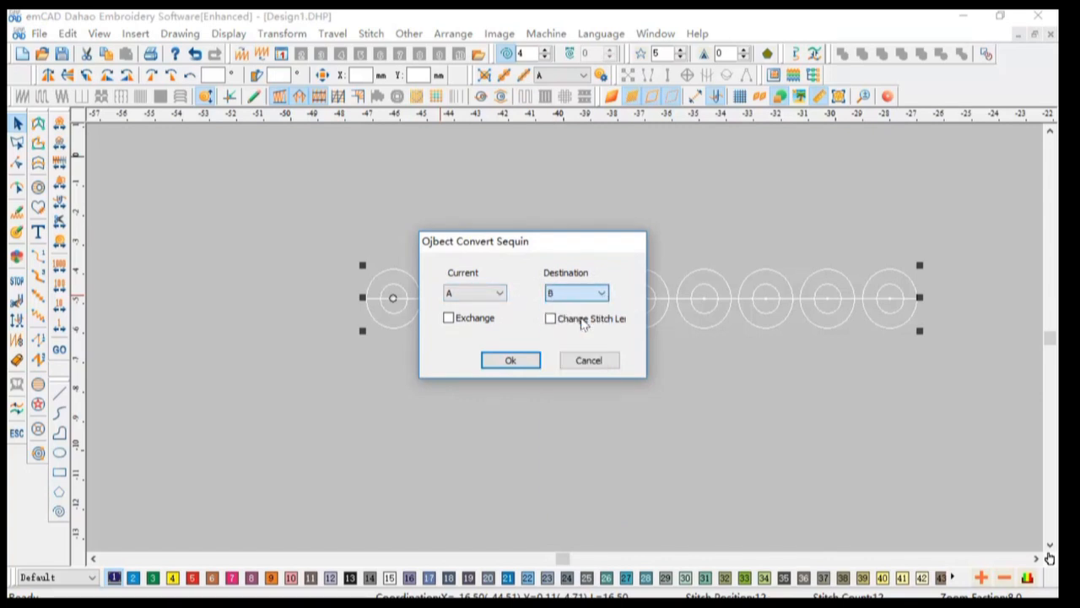
click(520, 365)
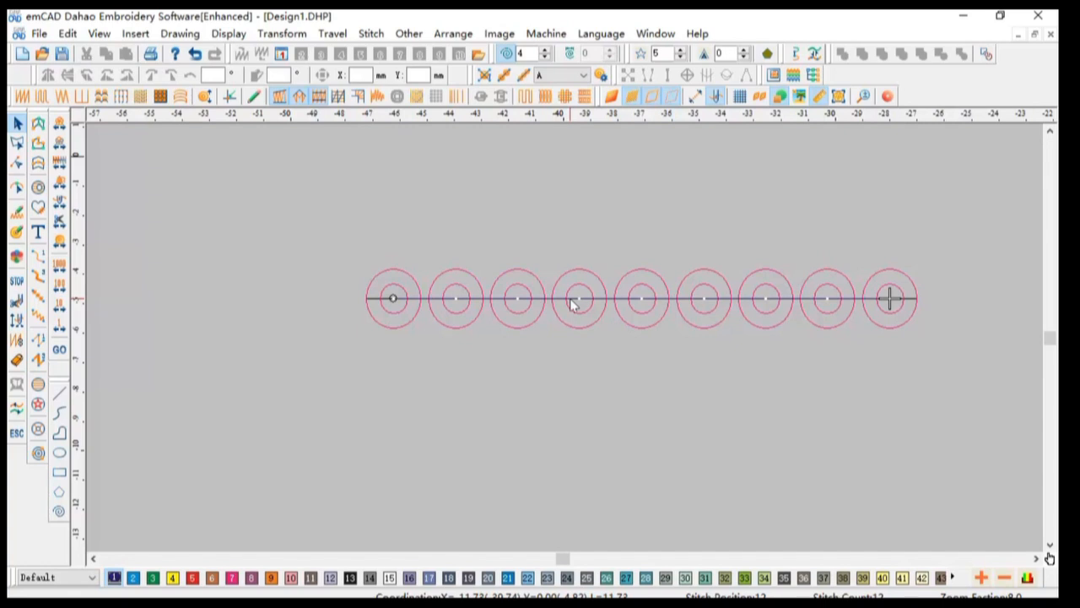
Step: Undo the sequin conversion and redo it
key(ctrl+z)
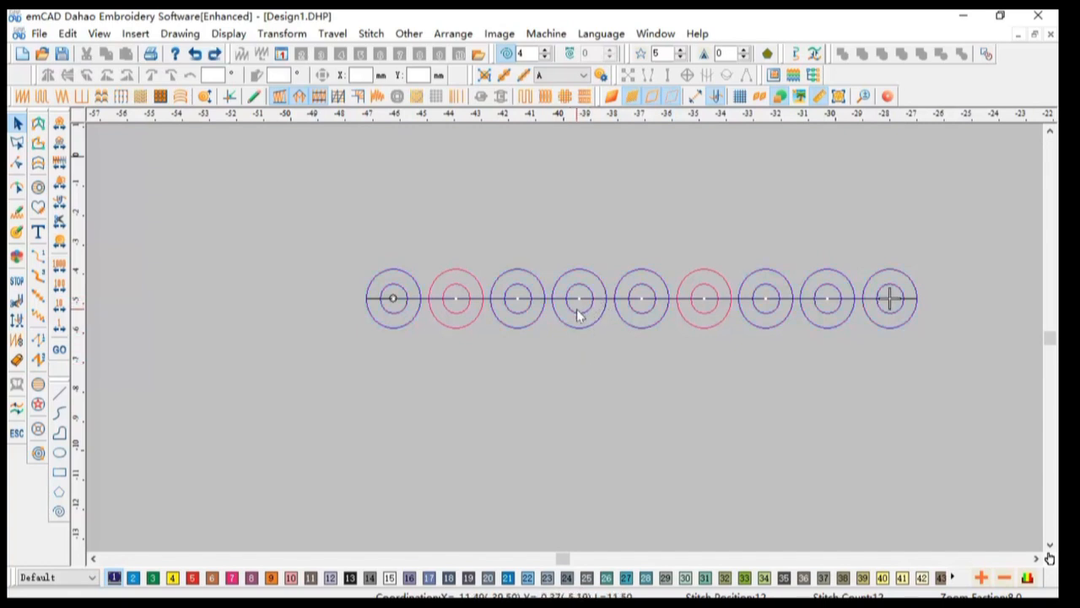
click(215, 54)
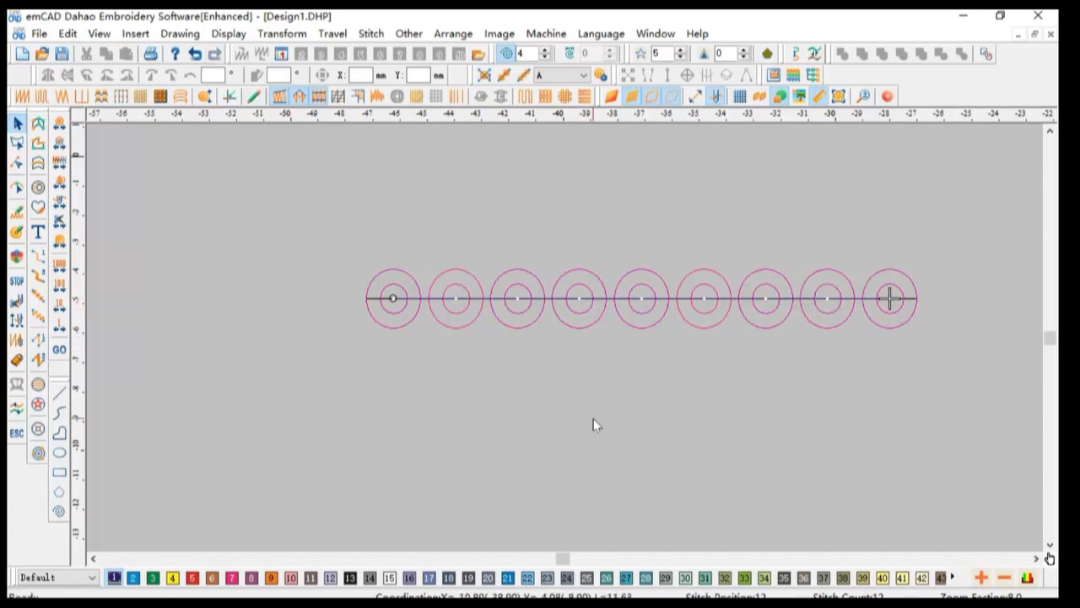
Step: Select the sequin row and convert its sequins from B to Custom, keeping the rule of one A then one B
click(571, 300)
right_click(570, 301)
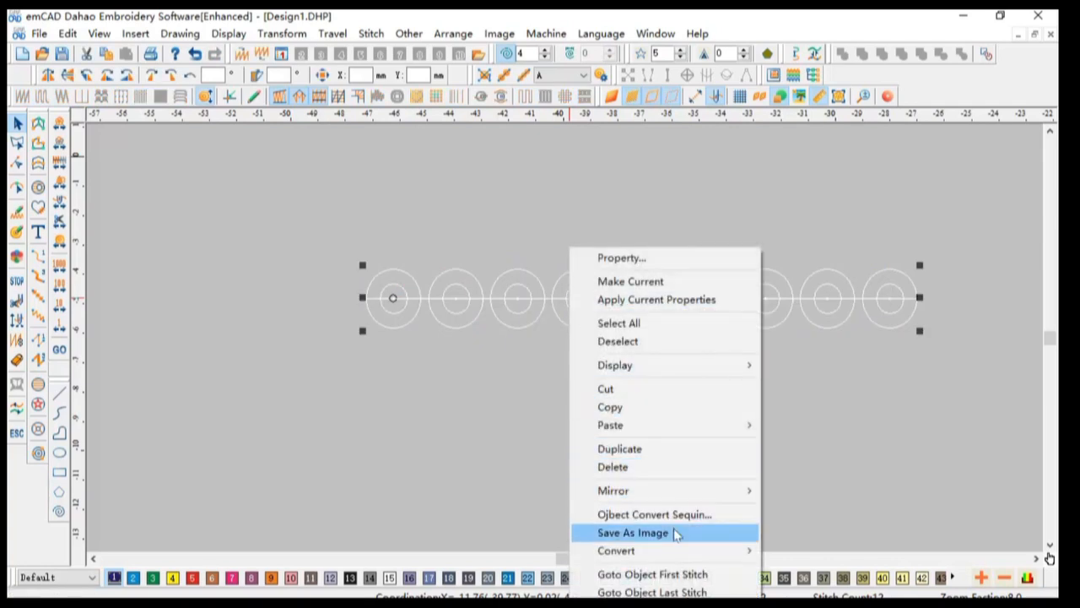
click(672, 517)
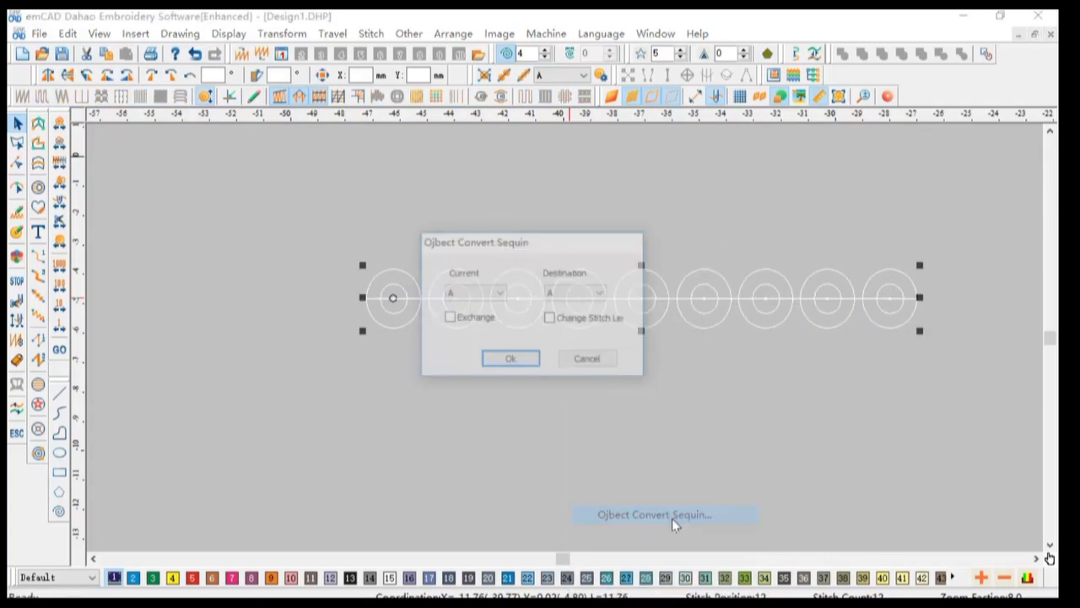
click(497, 293)
click(479, 319)
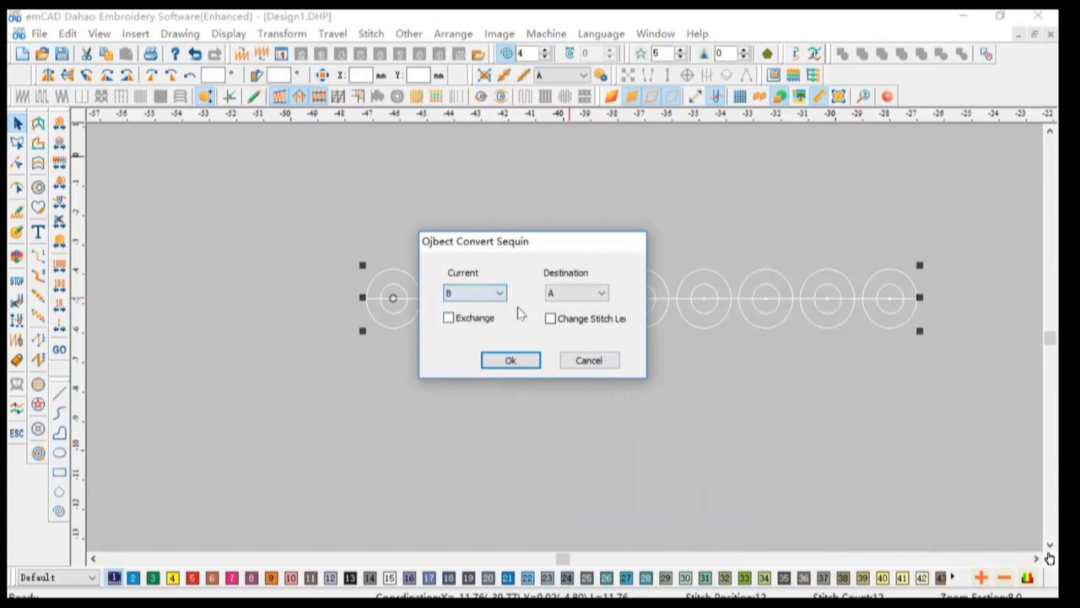
click(599, 292)
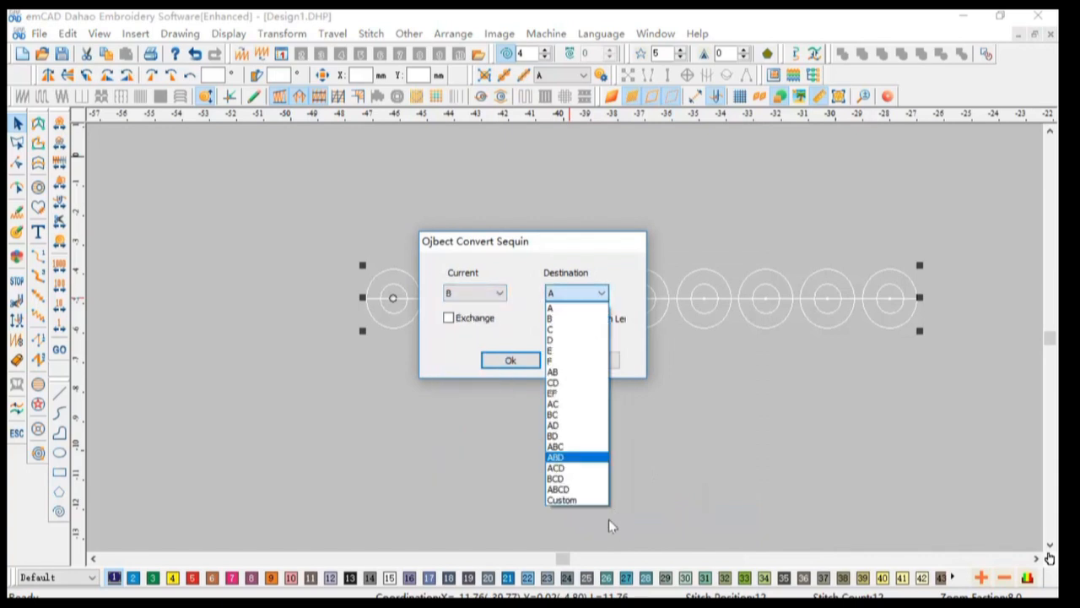
click(579, 500)
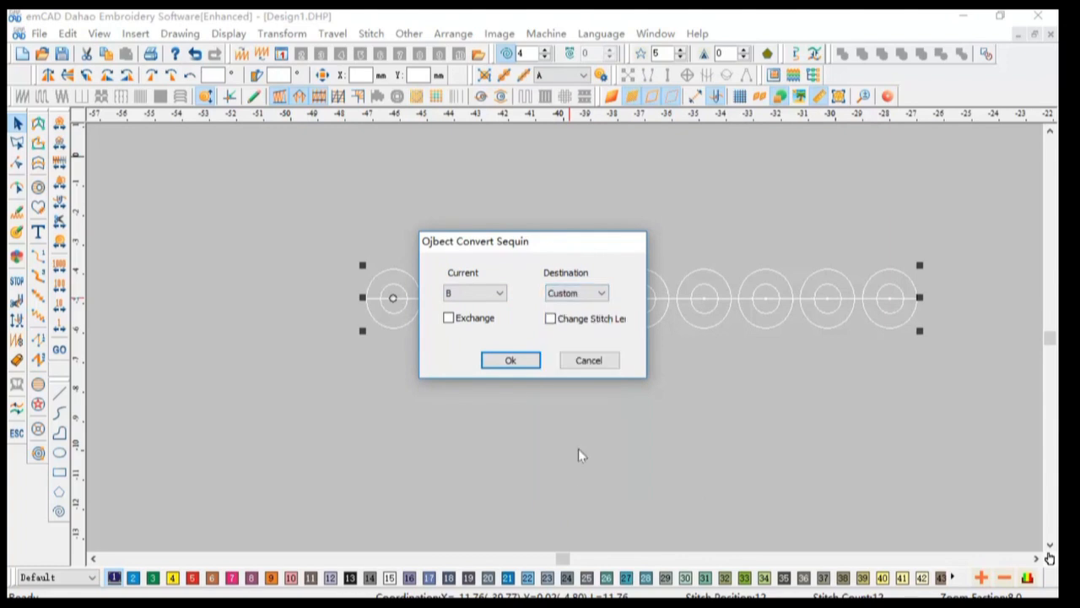
click(523, 361)
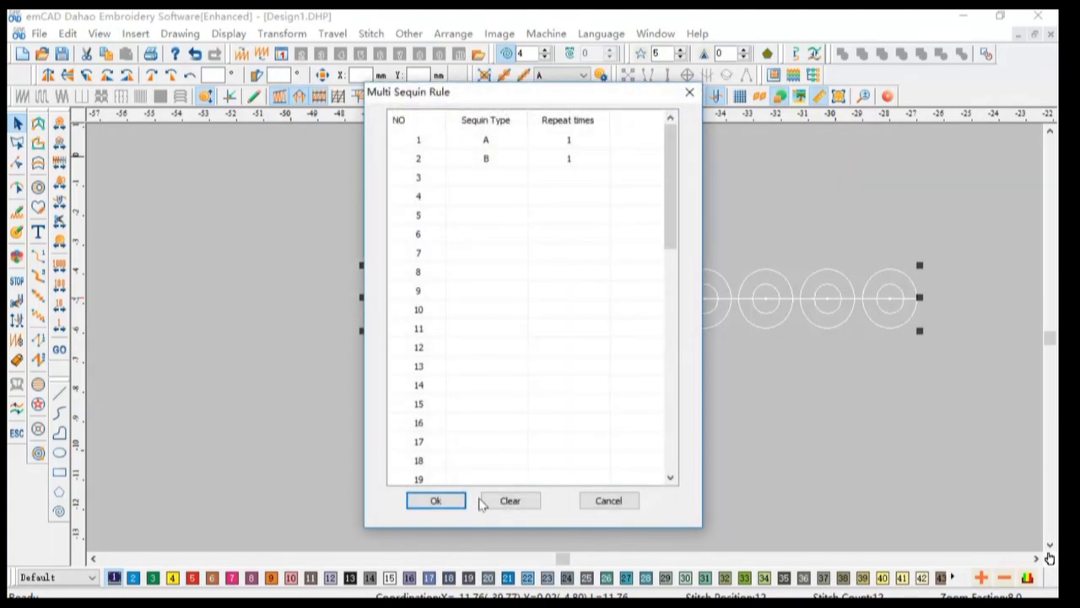
click(454, 503)
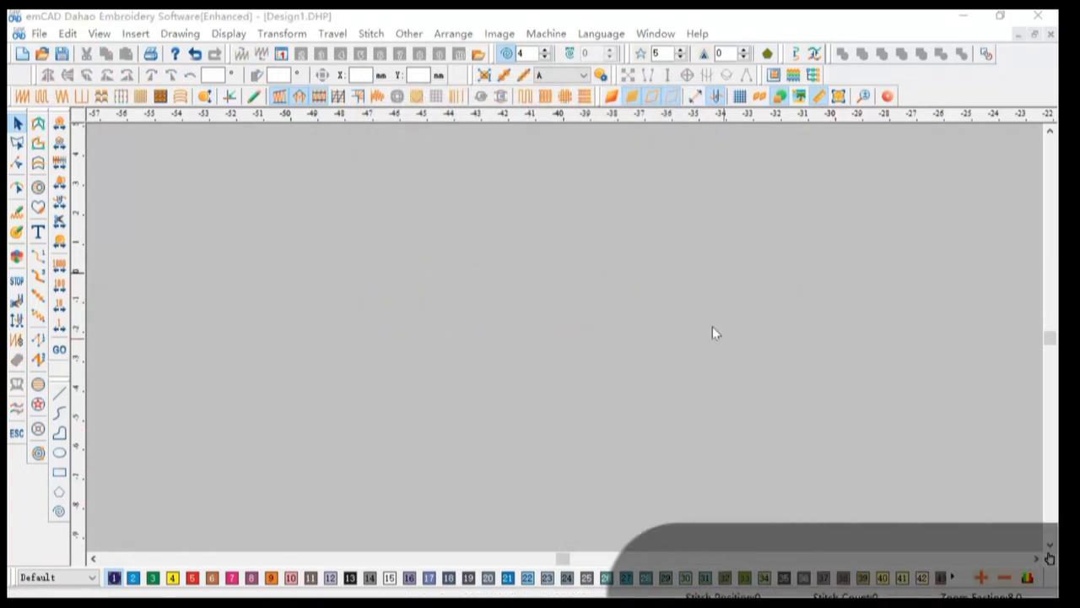
Step: Draw a wavy sequin run through four points with the Sequin Run tool
click(524, 76)
click(305, 350)
click(487, 297)
click(758, 365)
click(928, 316)
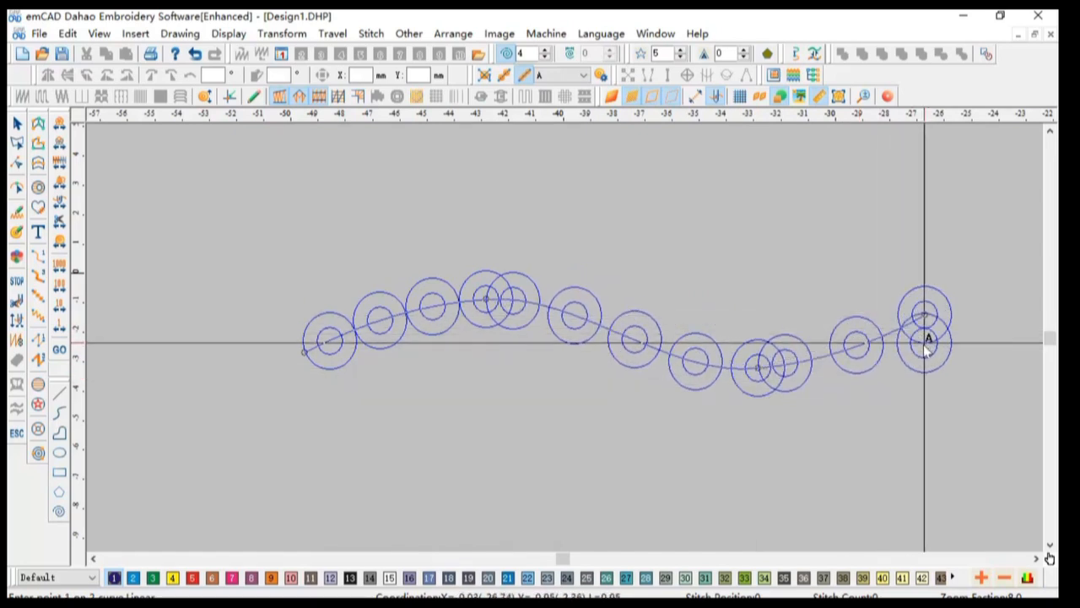
right_click(927, 334)
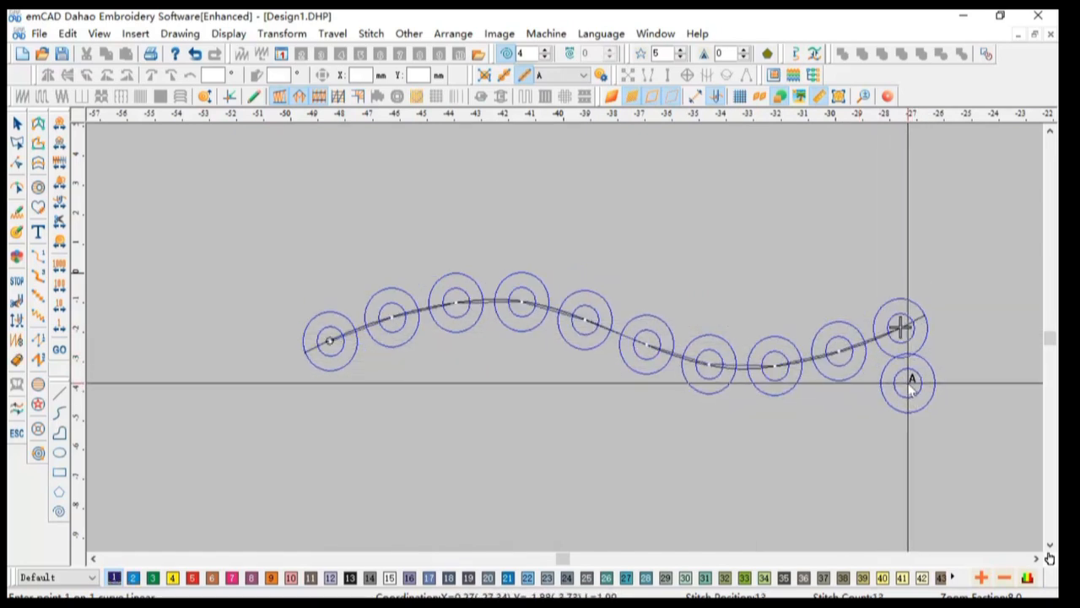
Step: Select the sequin run and open its object properties, then close the dialog
click(17, 123)
double_click(455, 351)
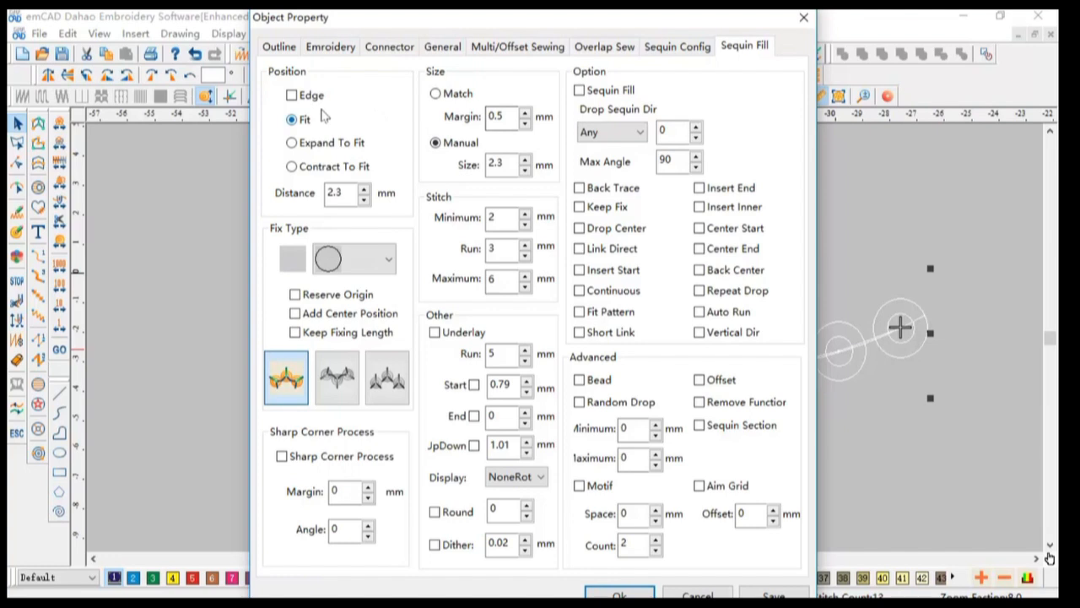
click(803, 18)
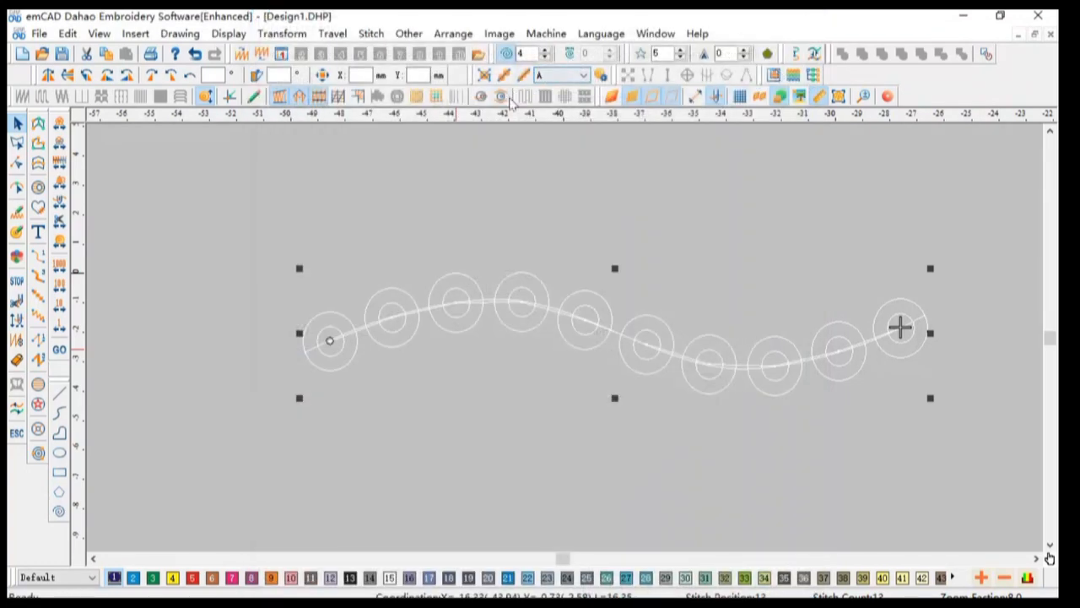
Step: Set the selected run's sequin type to Custom with the rule of one A then one B
click(574, 75)
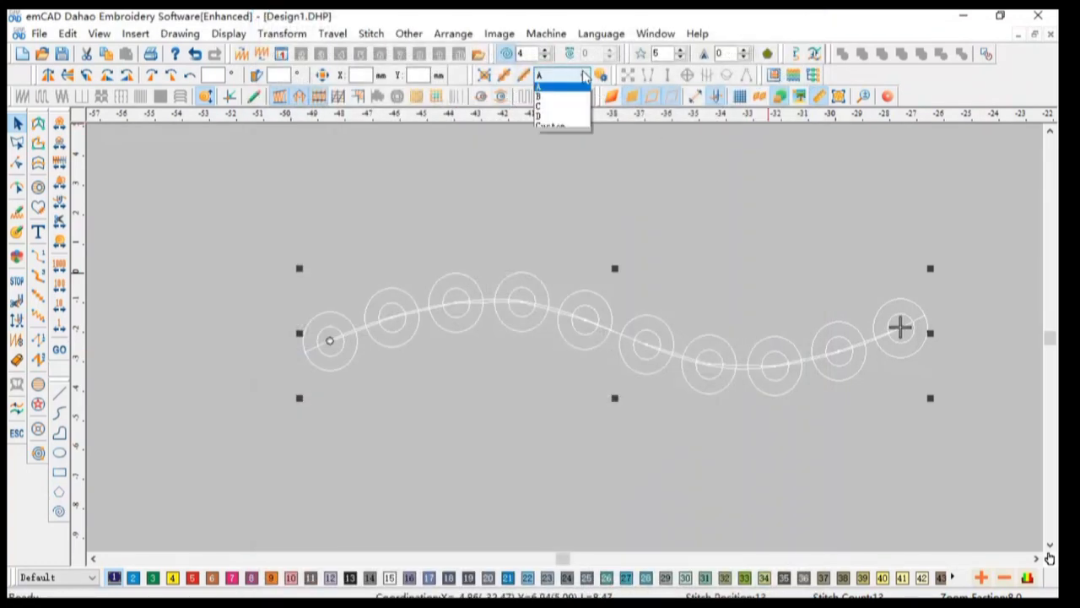
click(560, 128)
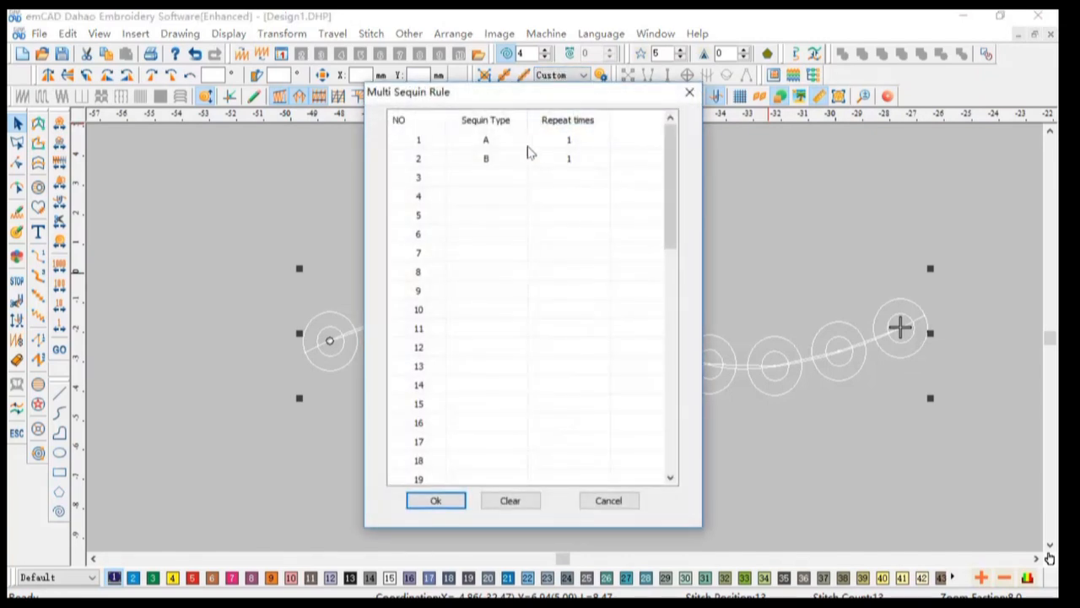
click(521, 142)
click(567, 140)
click(515, 164)
click(588, 159)
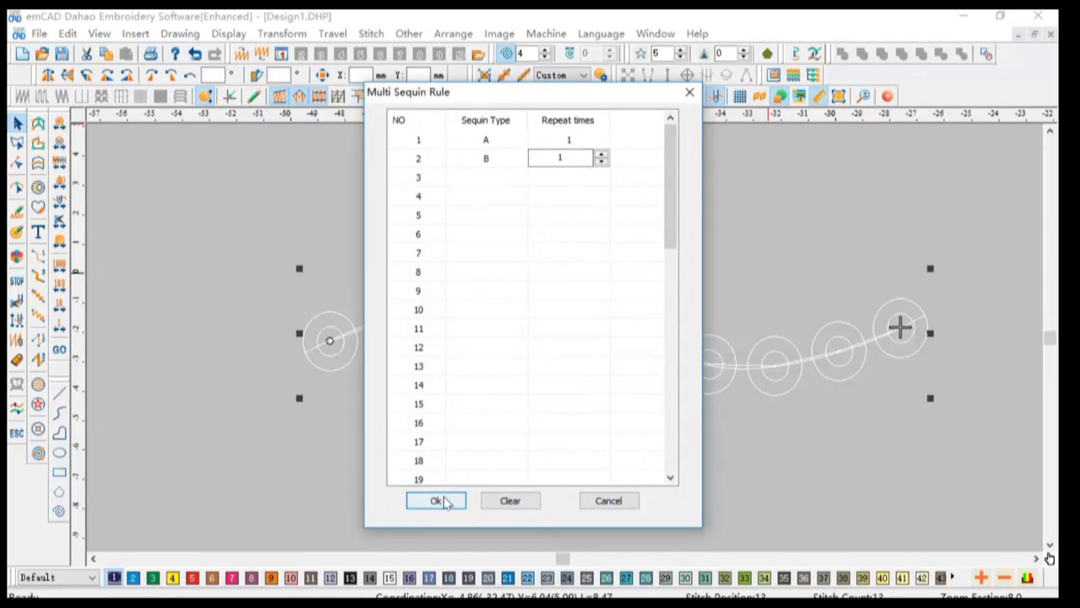
click(438, 501)
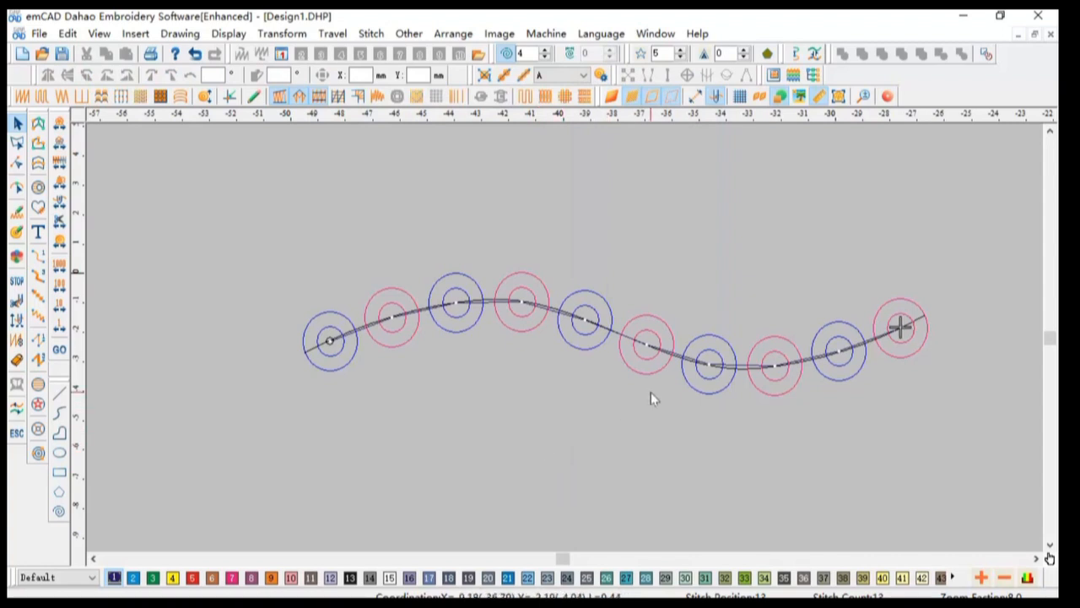
Step: Change the run's custom sequin rule to repeat A twice and B twice
click(556, 317)
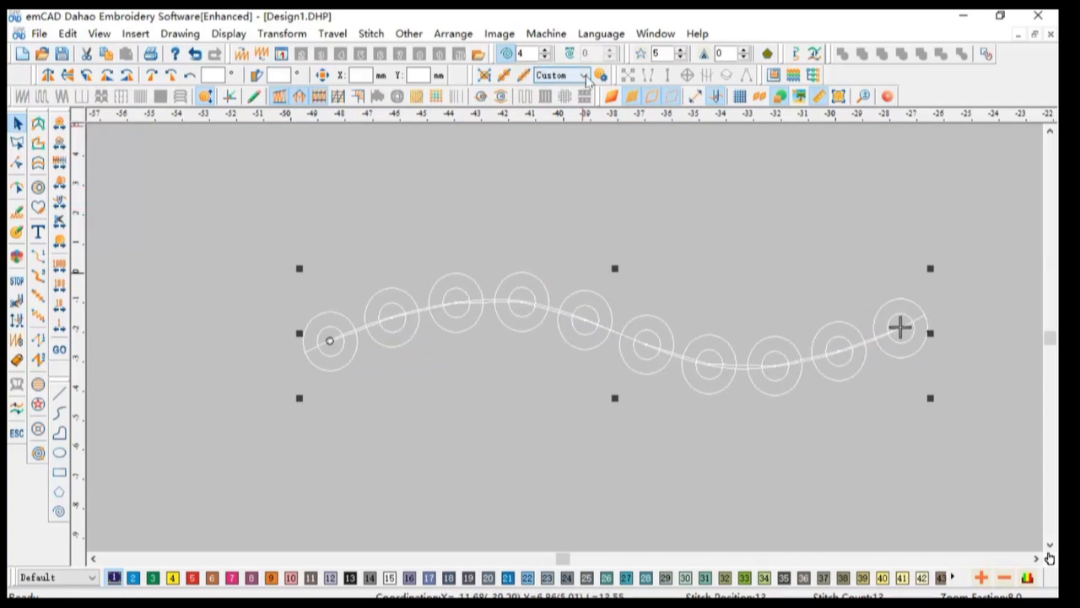
click(583, 76)
click(552, 129)
click(574, 137)
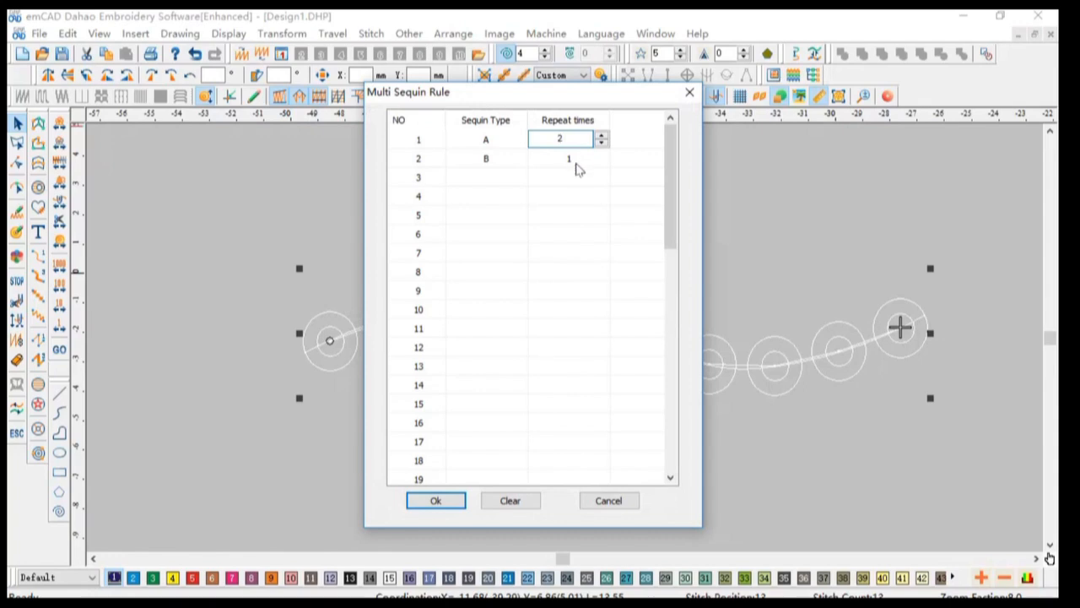
click(580, 158)
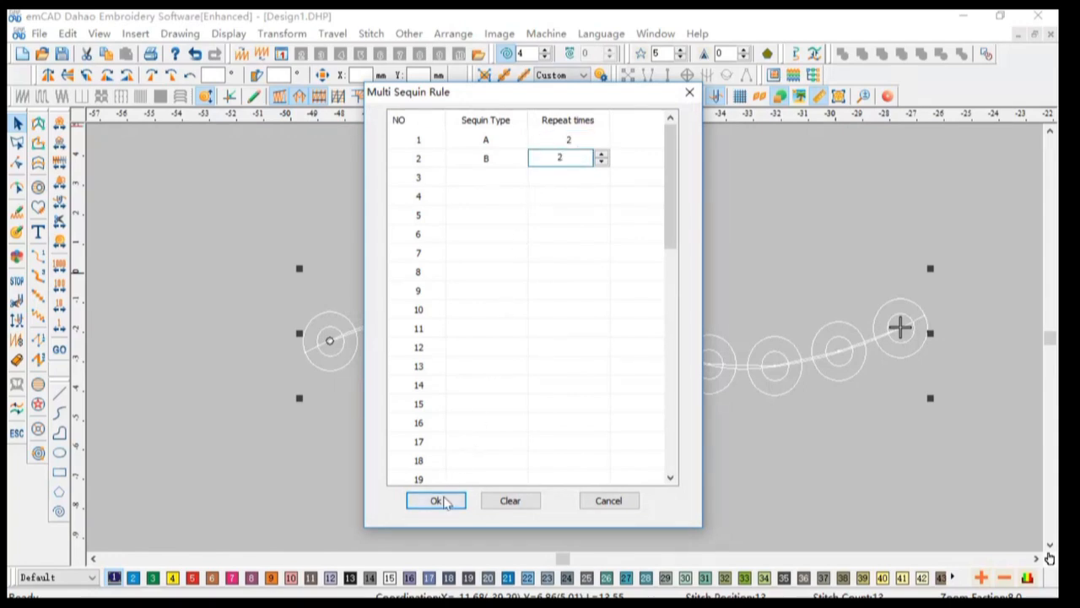
click(436, 501)
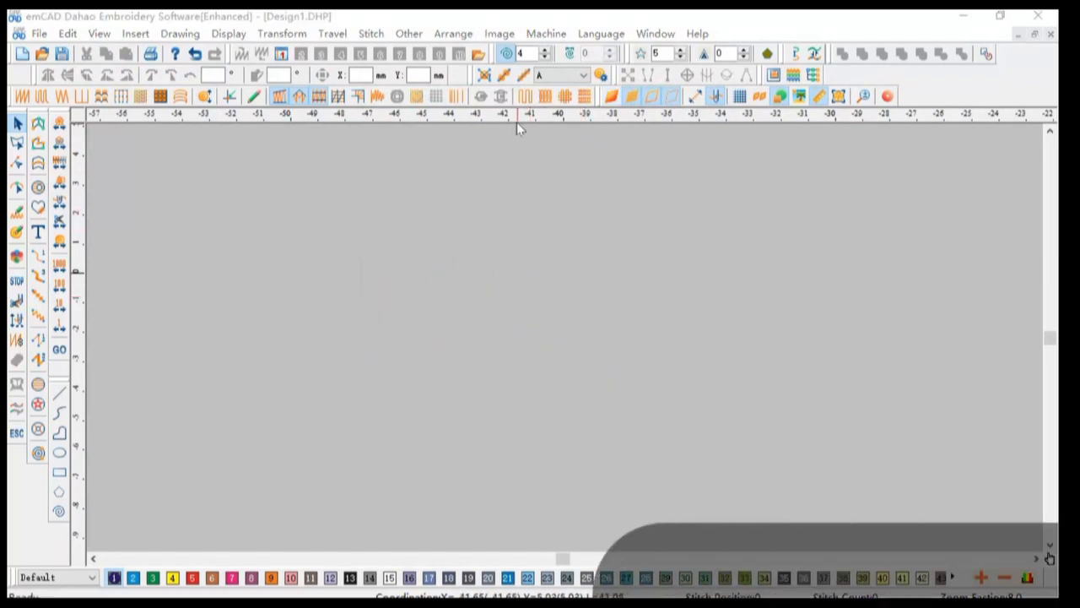
Step: Start a manual sequin run, placing three A sequins diagonally, then four B sequins around a loop
click(505, 78)
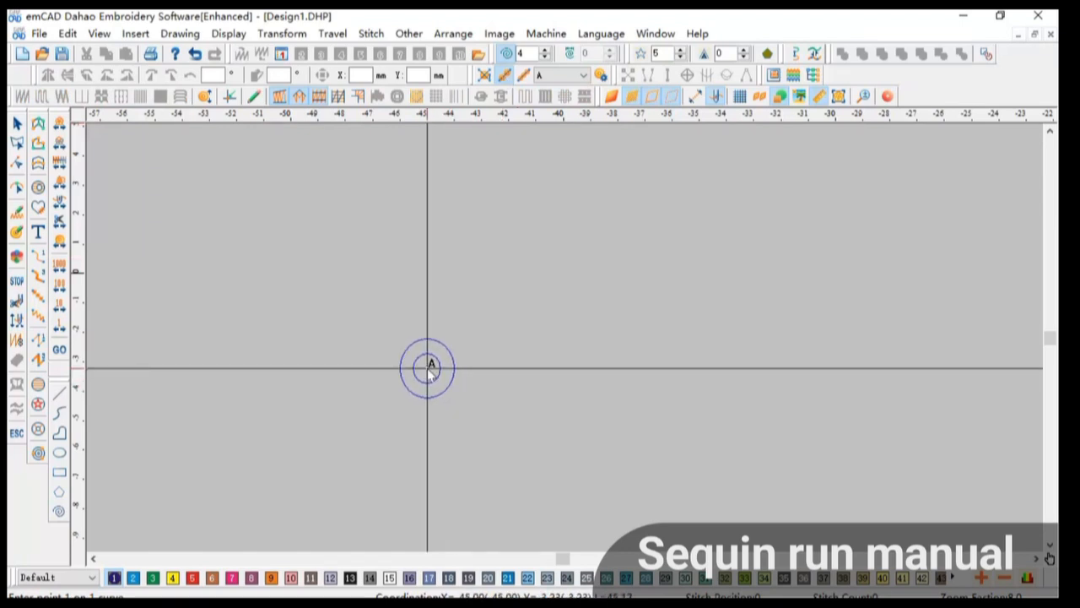
click(428, 368)
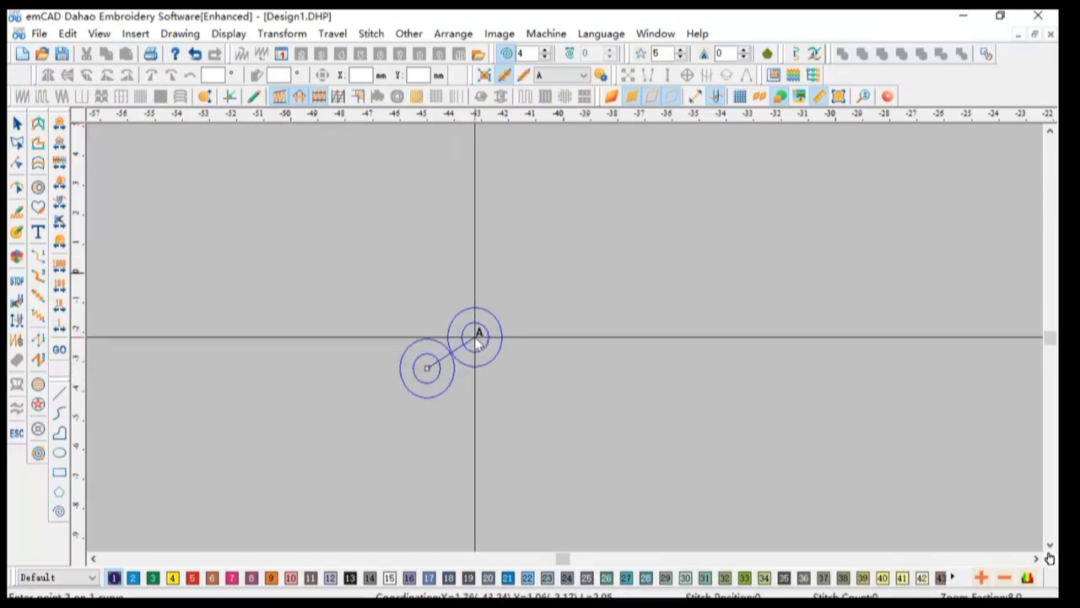
click(476, 329)
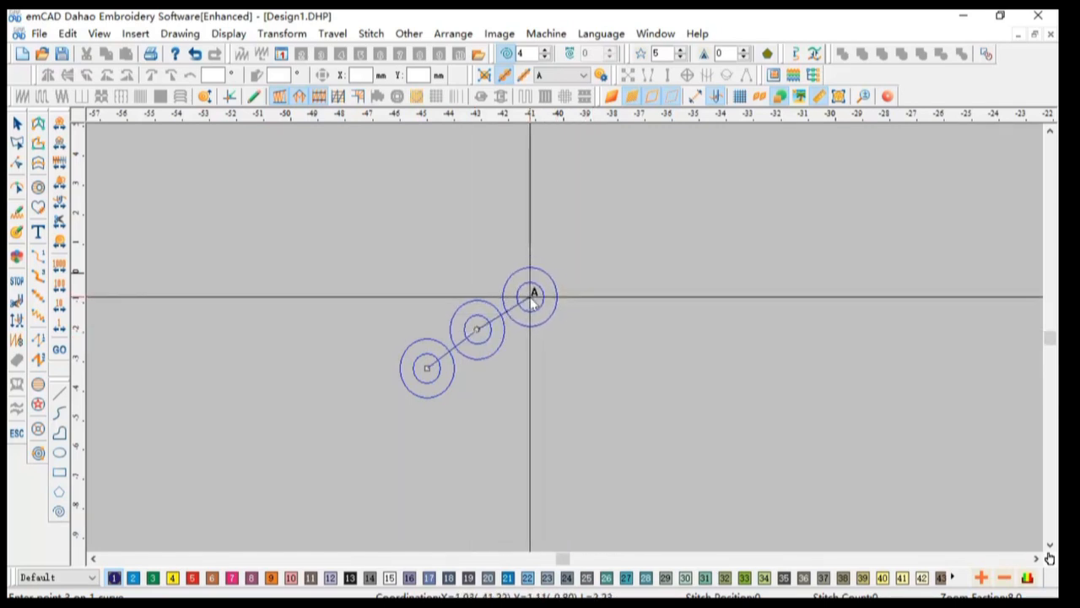
click(587, 262)
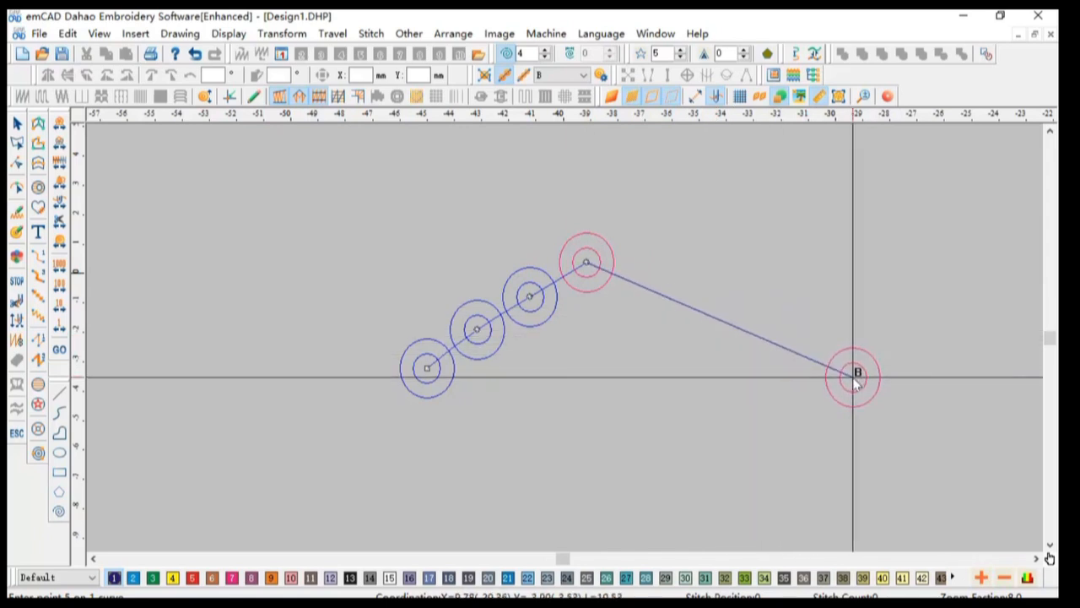
click(844, 320)
click(789, 462)
click(545, 478)
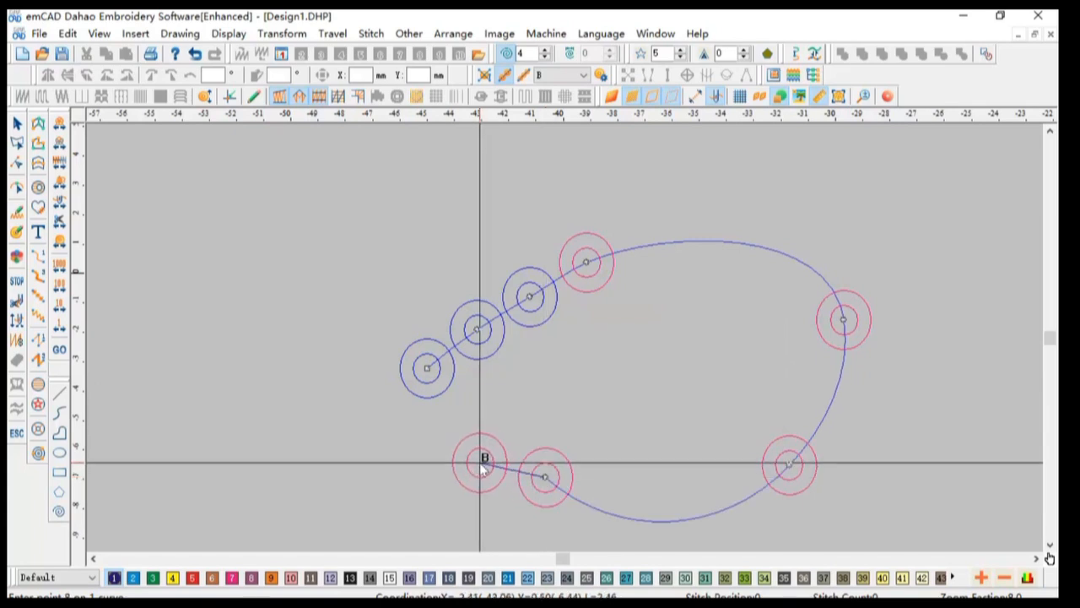
Step: Switch the sequin type to A, place six more A sequins curving around the start, and end the run
key(c)
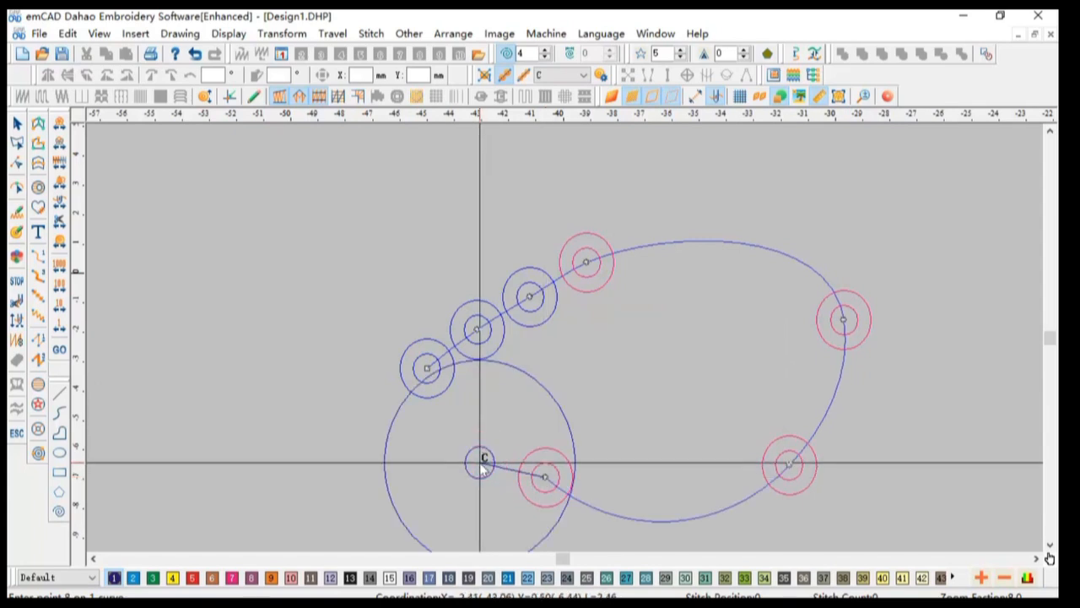
click(475, 466)
key(a)
click(369, 457)
click(358, 395)
click(384, 312)
click(417, 269)
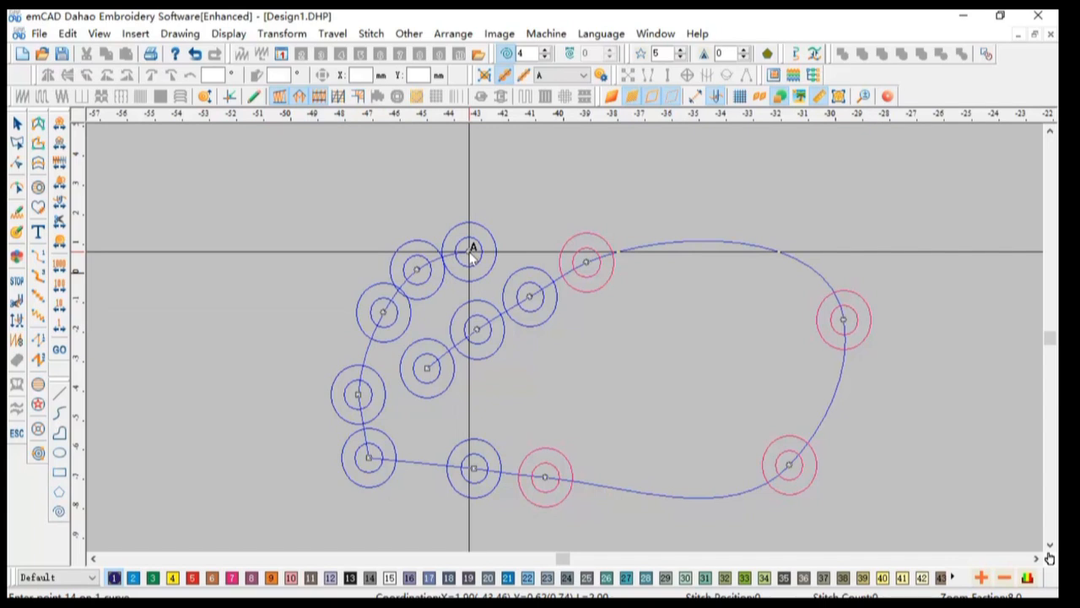
click(471, 252)
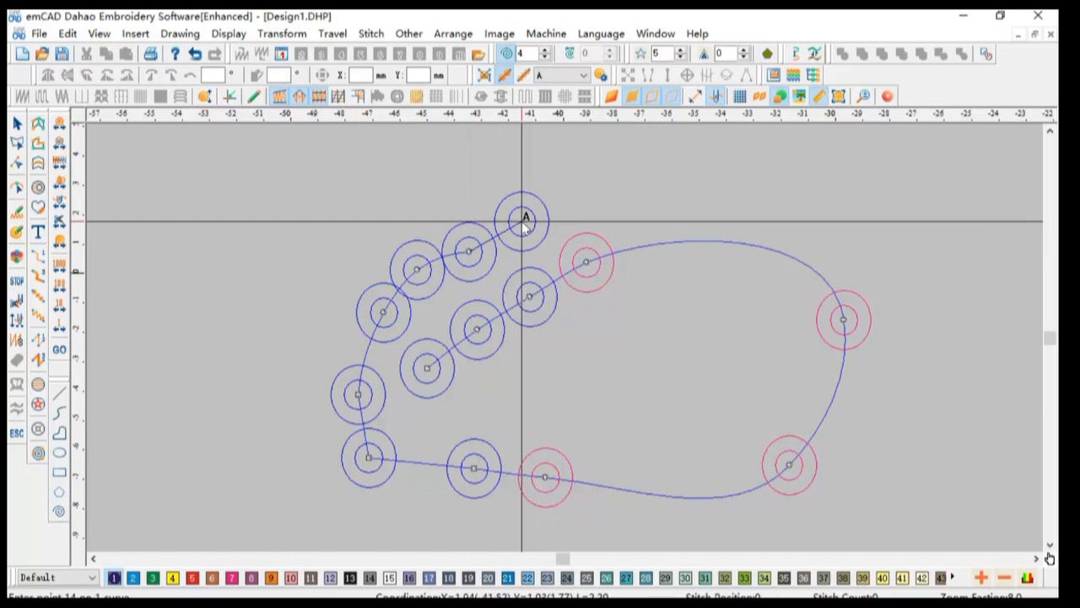
right_click(523, 221)
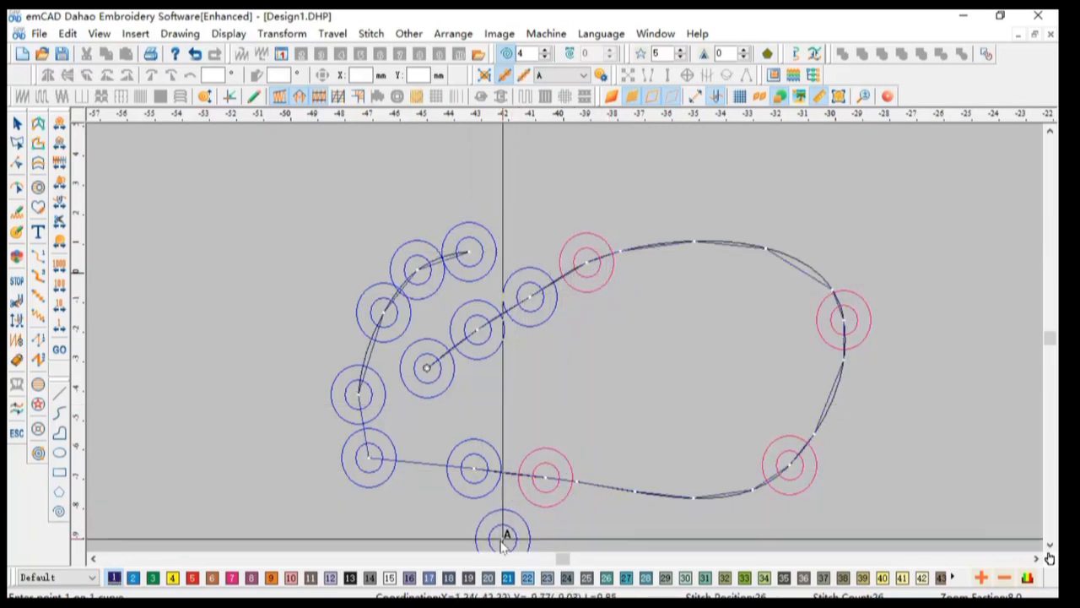